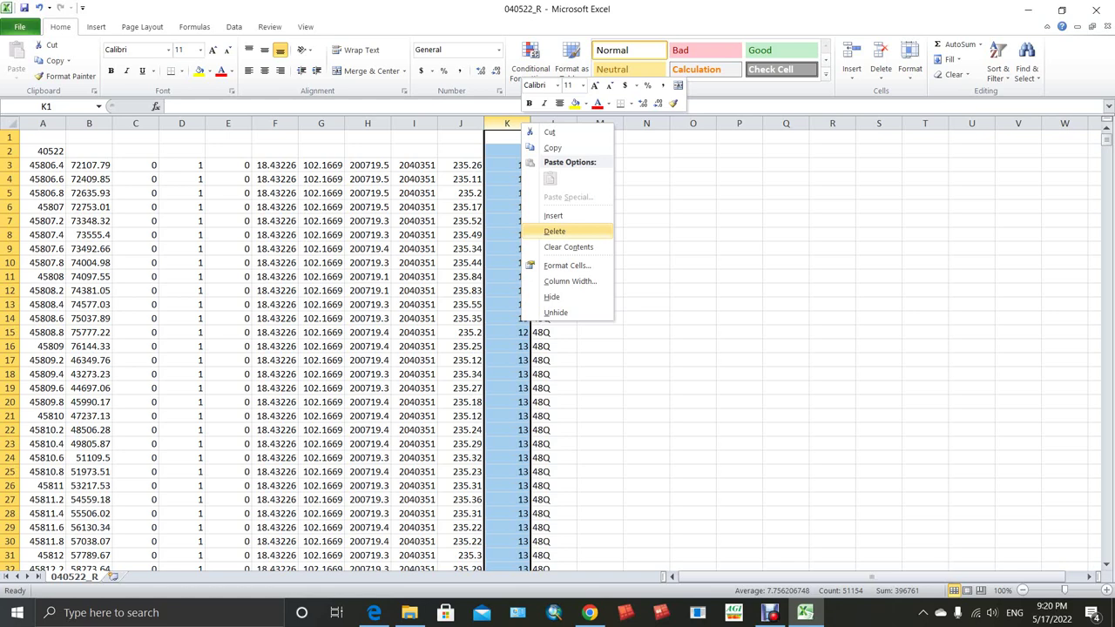
# Delete column K and the second row, which holds only the value 40522
pyautogui.click(555, 230)
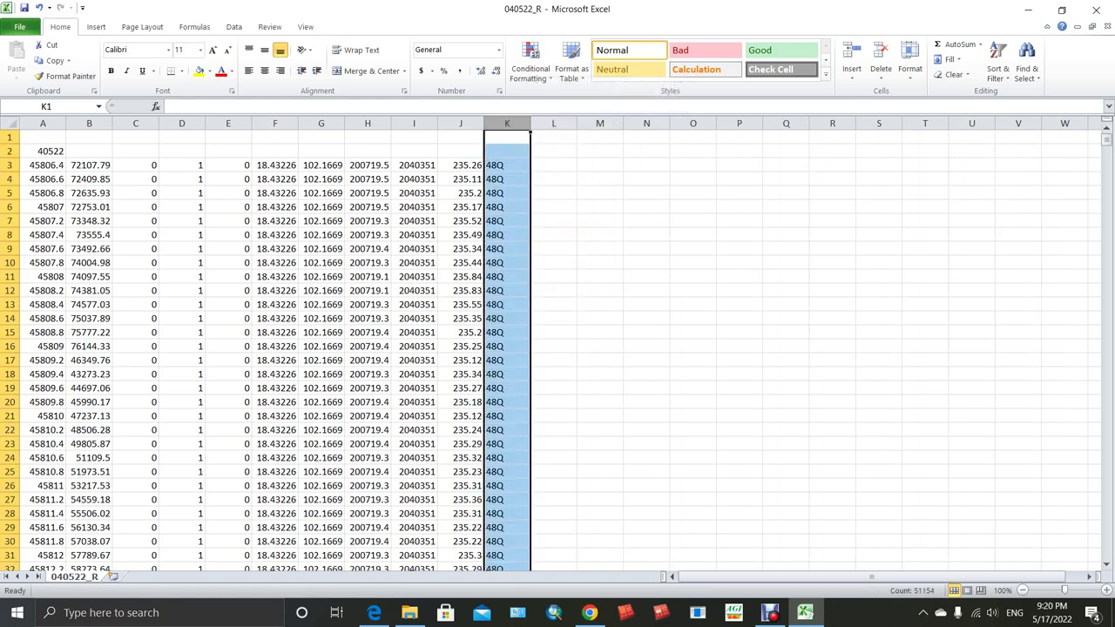
pyautogui.click(10, 150)
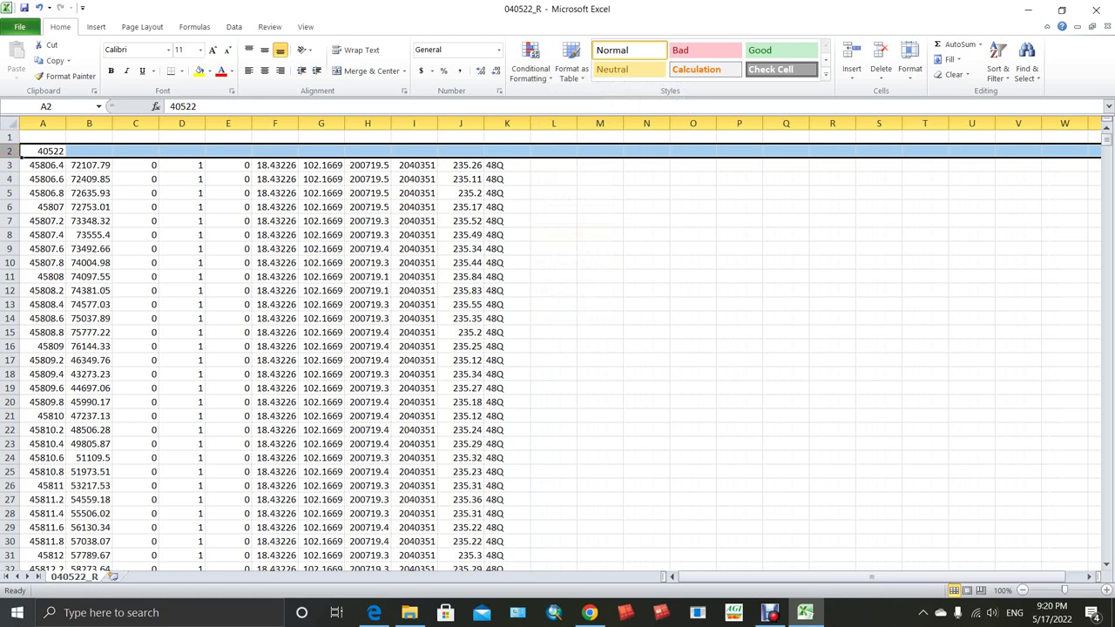
pyautogui.click(43, 150)
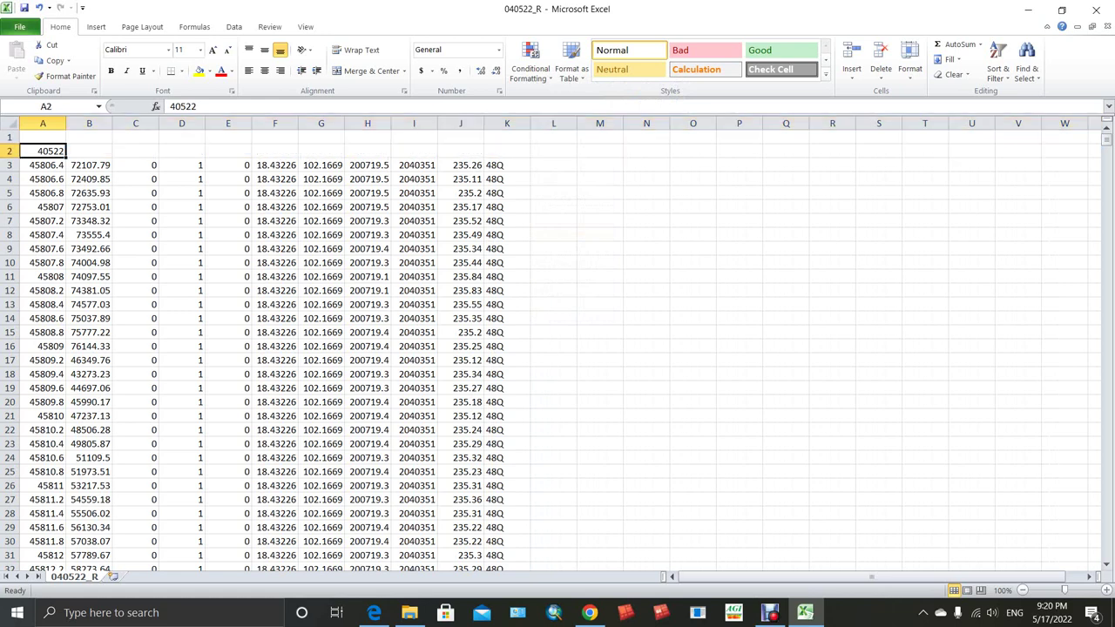
pyautogui.click(9, 151)
pyautogui.rightClick(9, 150)
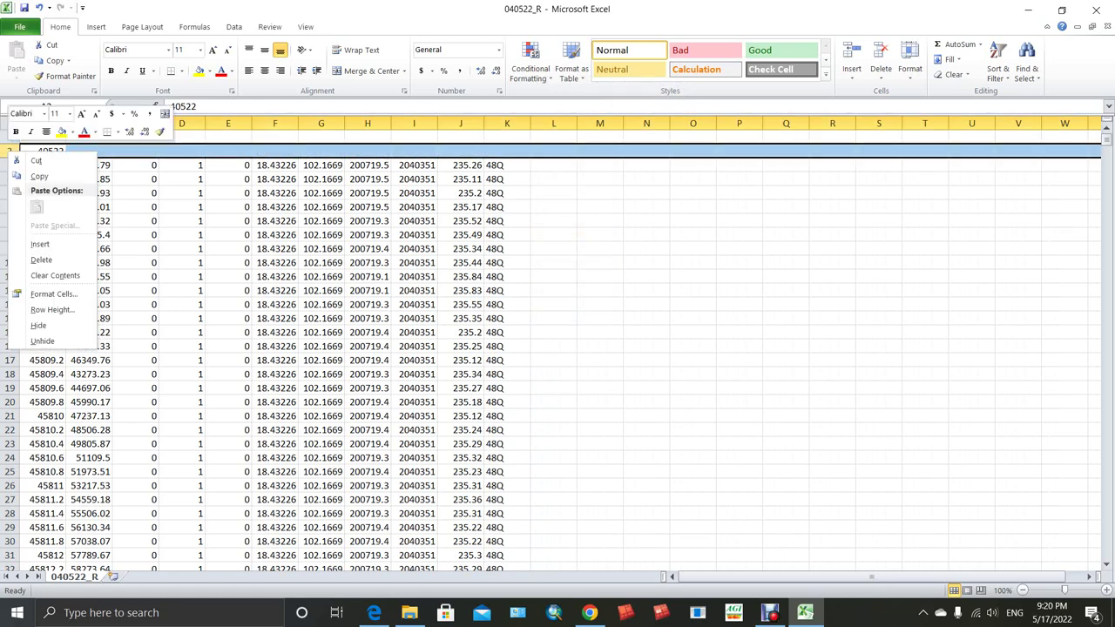
pyautogui.click(41, 259)
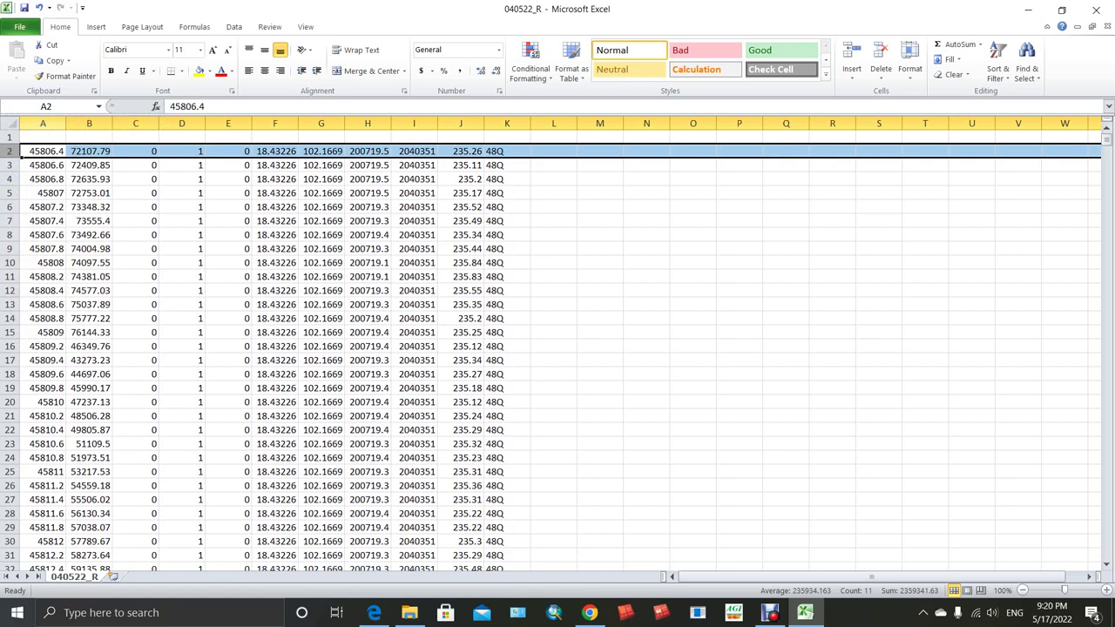
# Enter the column headers Time in A1 and nT in B1
pyautogui.click(42, 136)
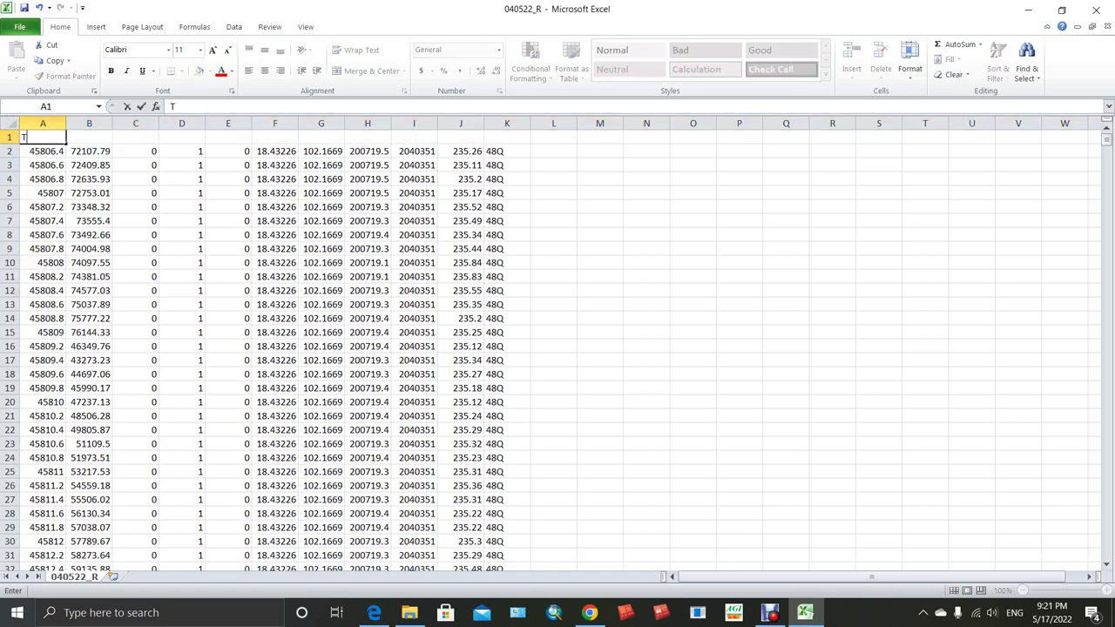
pyautogui.write('Time')
pyautogui.press('Tab')
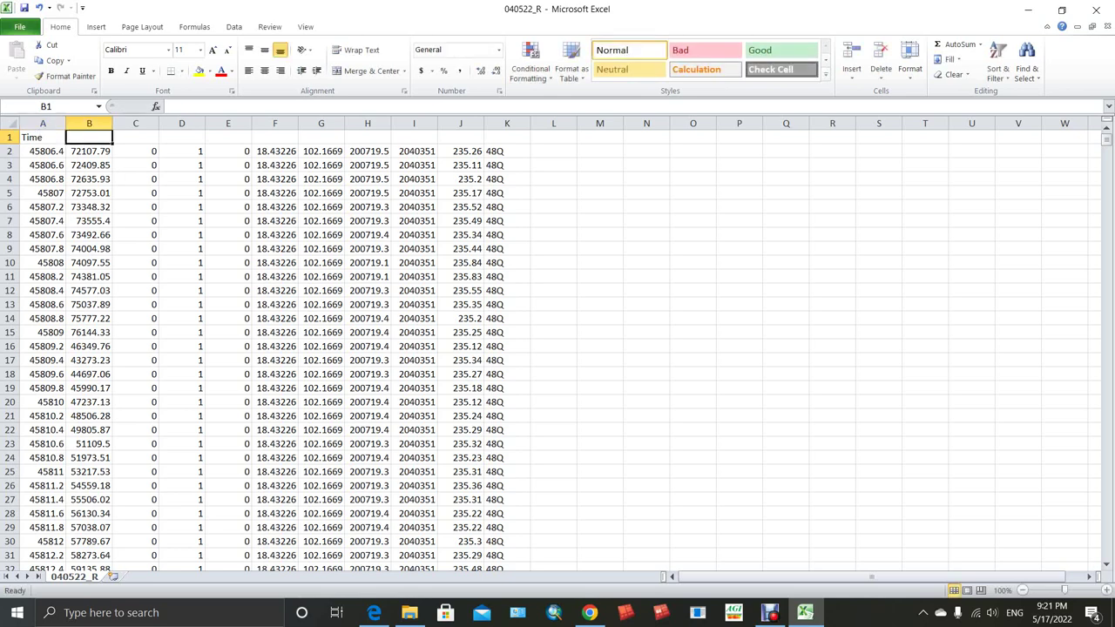
pyautogui.write('nT')
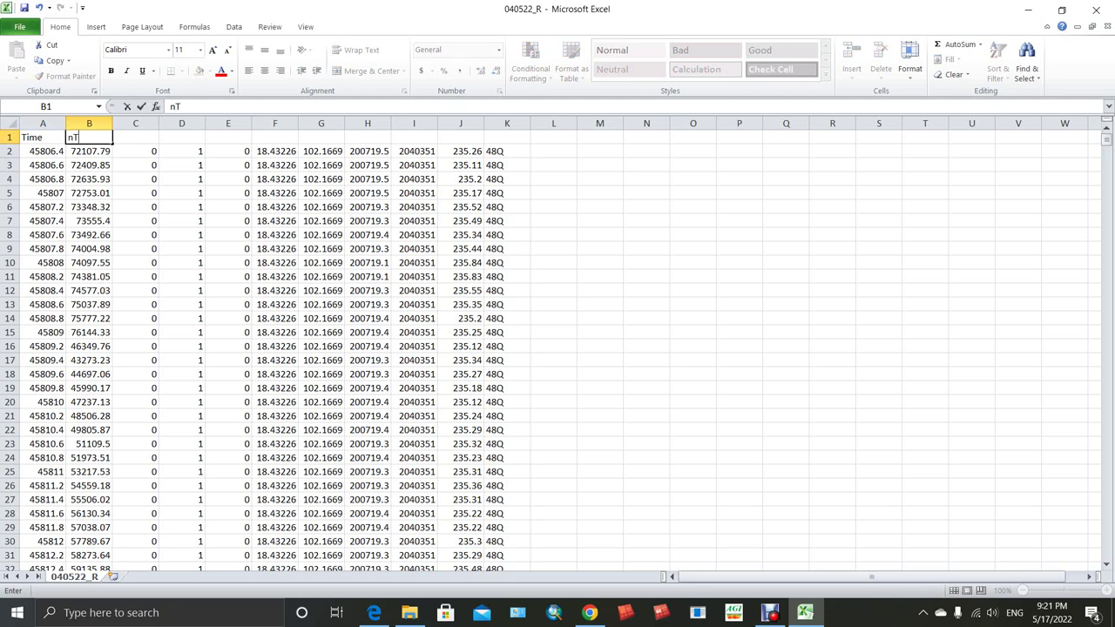
pyautogui.press('Tab')
pyautogui.hotkey('shift', 'Right')
pyautogui.hotkey('shift', 'Right')
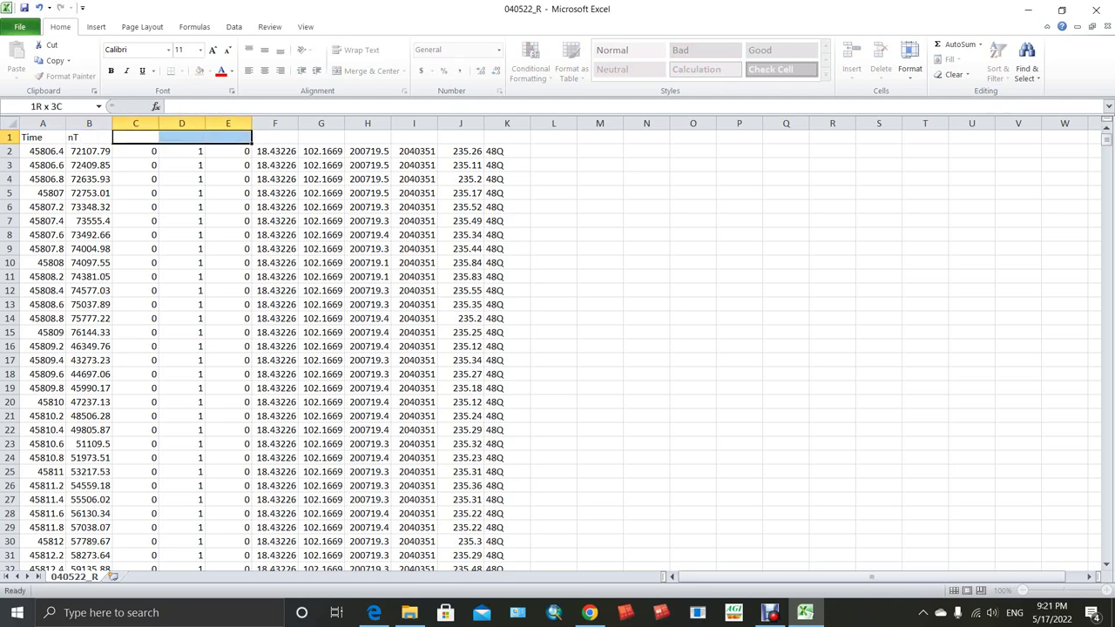
pyautogui.click(228, 137)
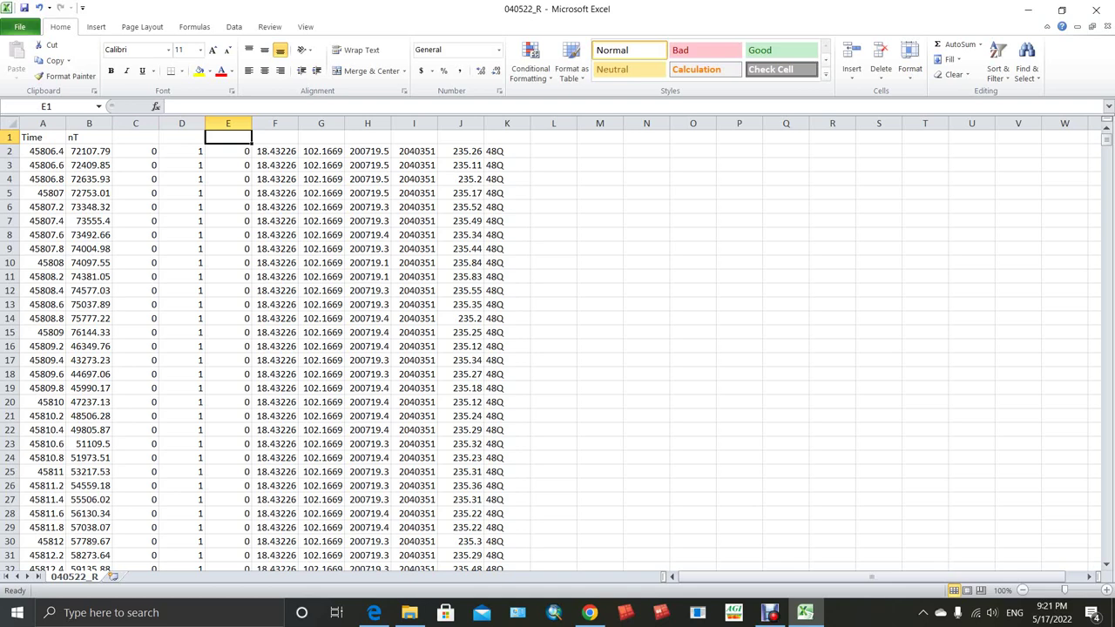
# Label the coordinate columns lat in F1 and long in G1
pyautogui.click(274, 137)
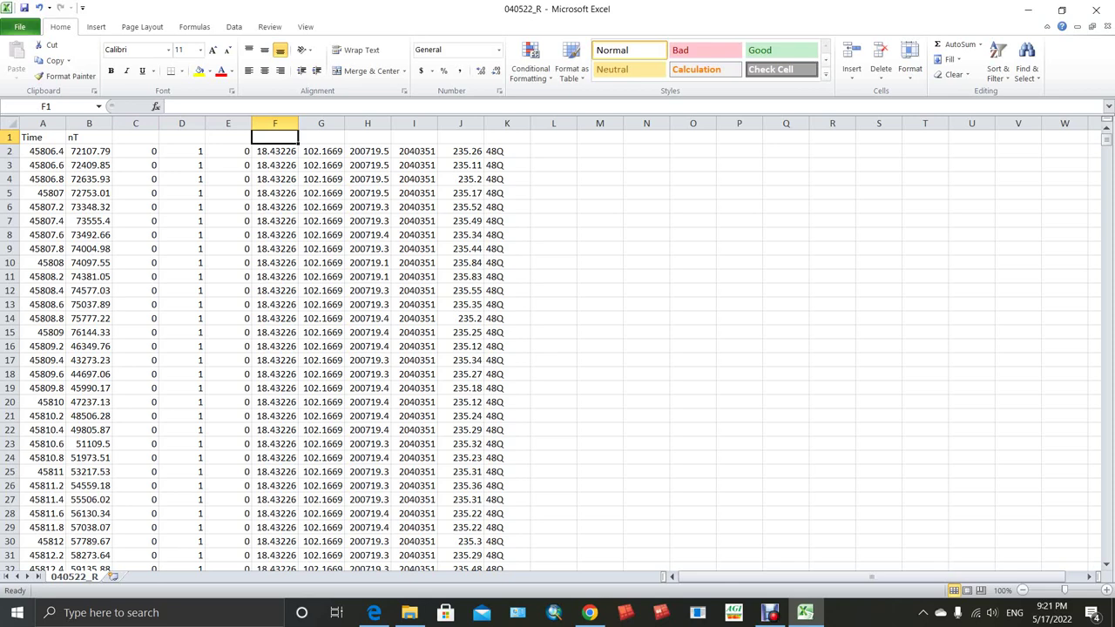
pyautogui.write('lat')
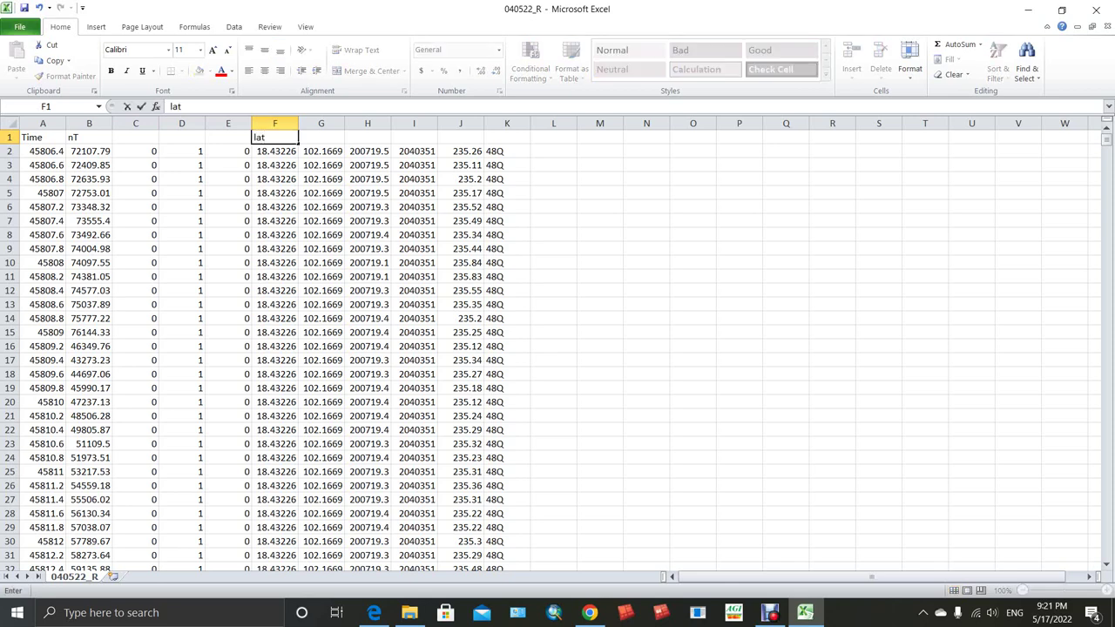
pyautogui.press('Tab')
pyautogui.write('lo')
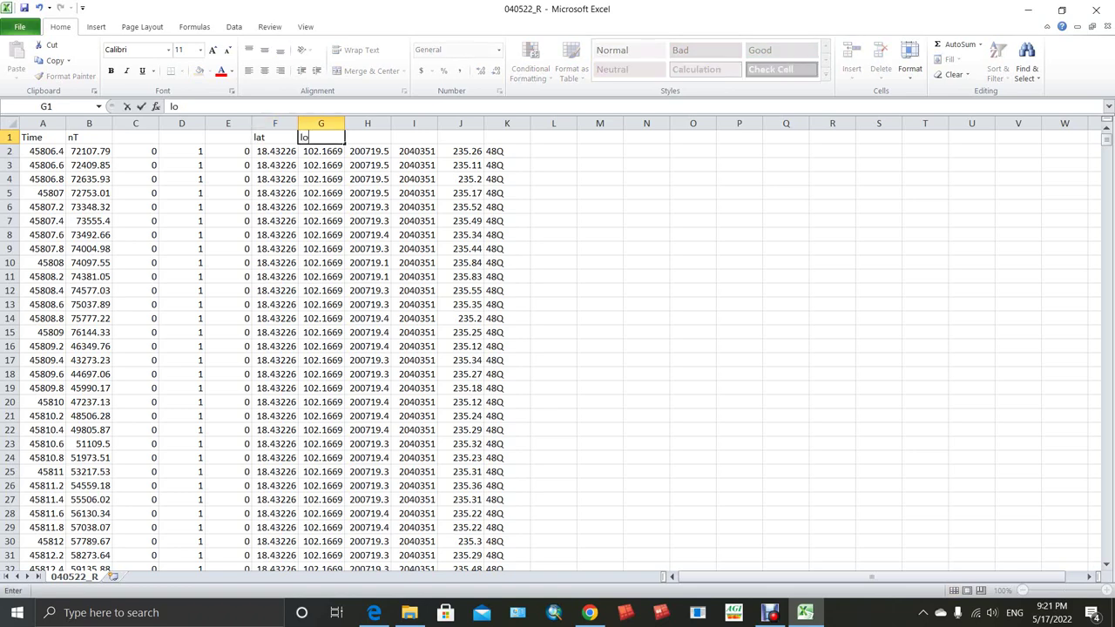
pyautogui.write('ng')
pyautogui.press('Tab')
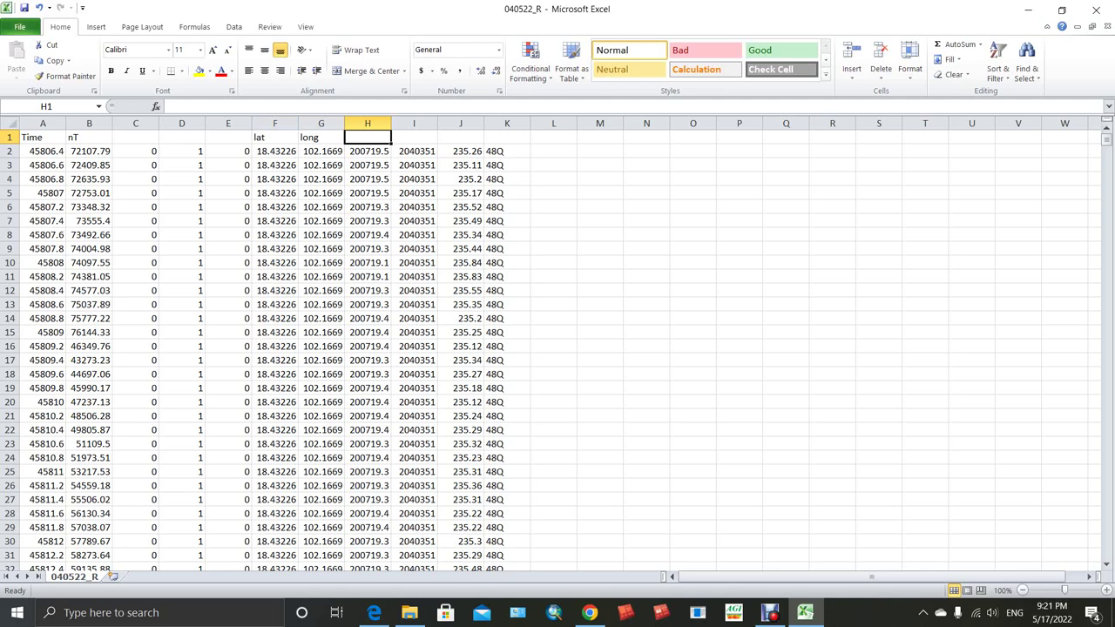
# Fill H1 to K1 with the column headers x, y, Z and Zone
pyautogui.write('x')
pyautogui.press('Tab')
pyautogui.write('y')
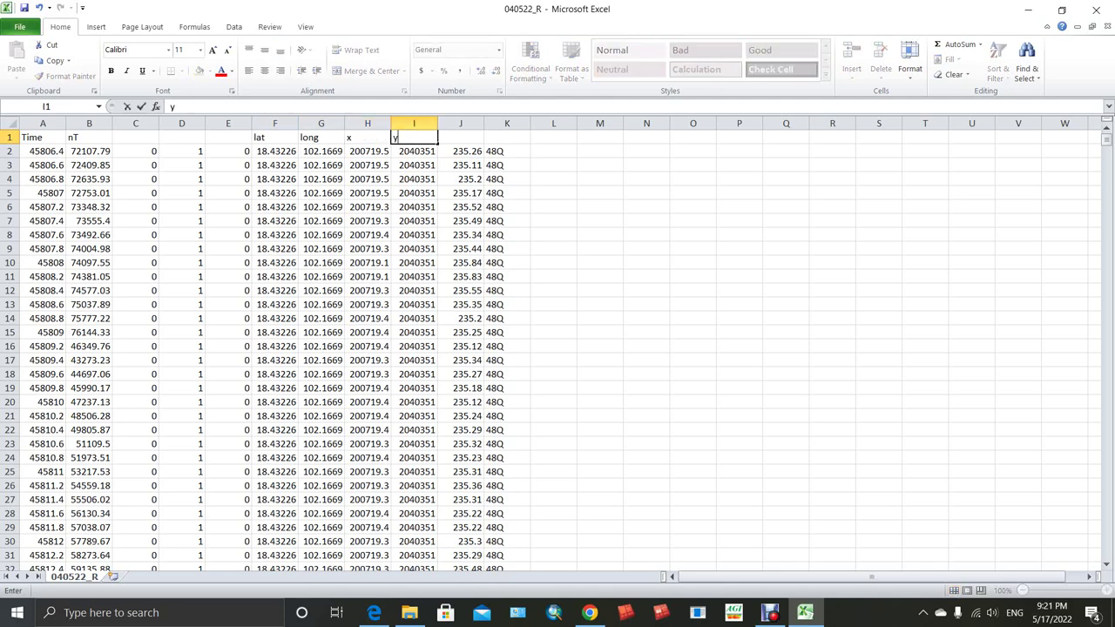
pyautogui.press('Tab')
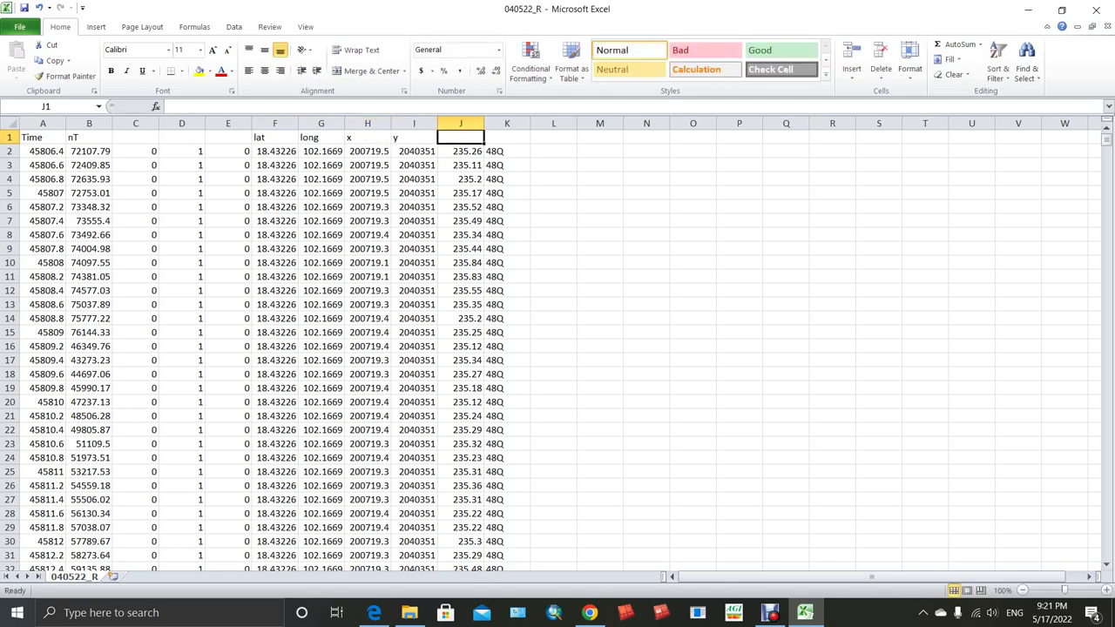
pyautogui.write('Z')
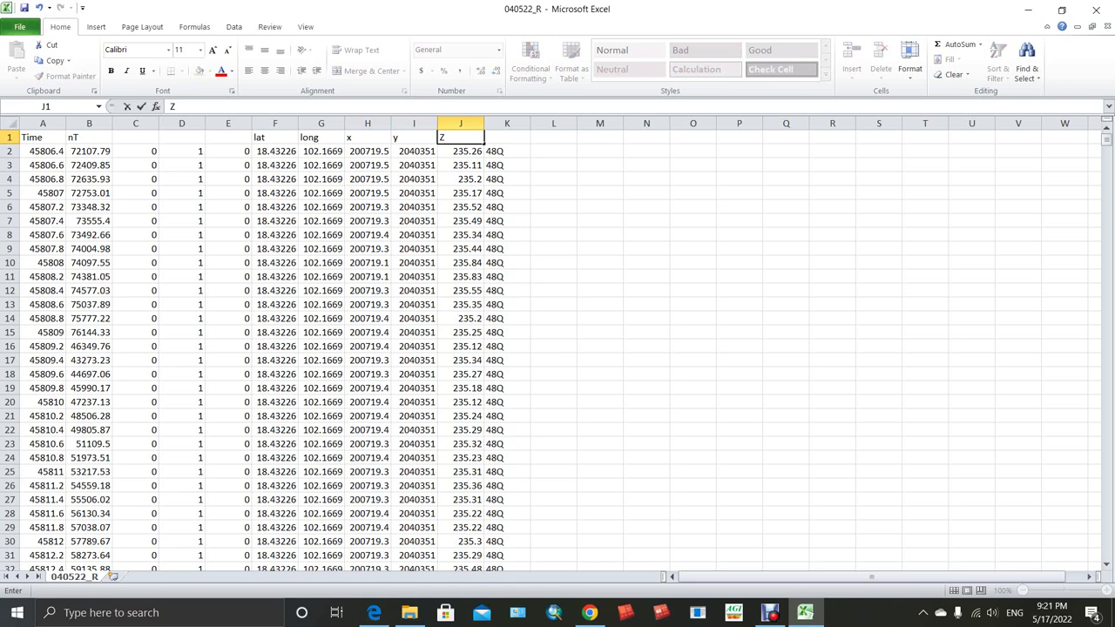
pyautogui.press('Tab')
pyautogui.write('Z')
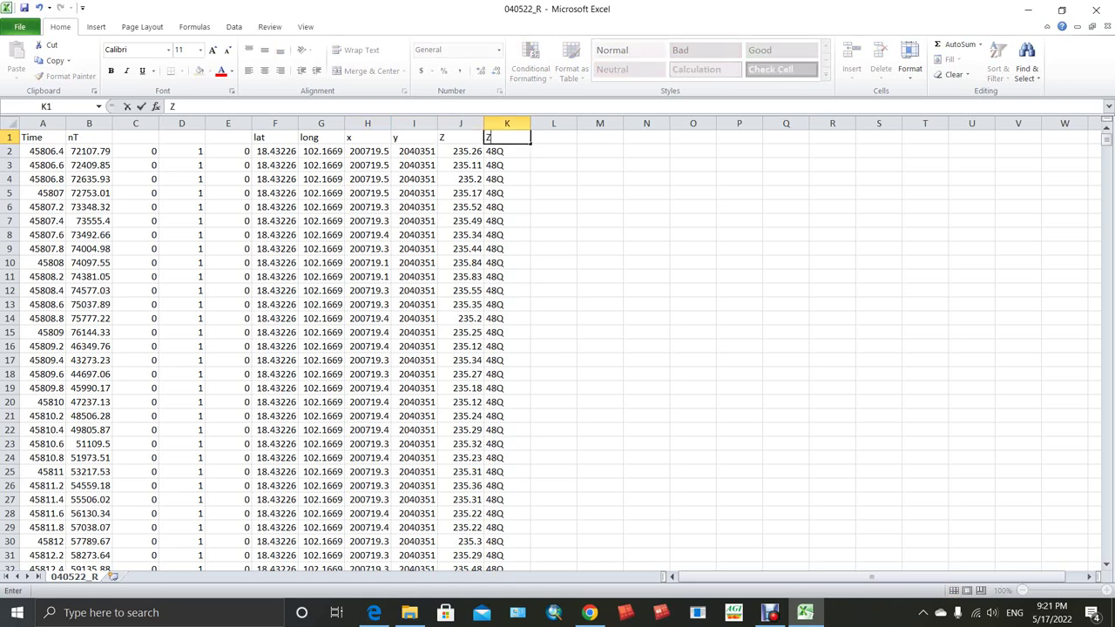
pyautogui.write('one')
pyautogui.click(553, 220)
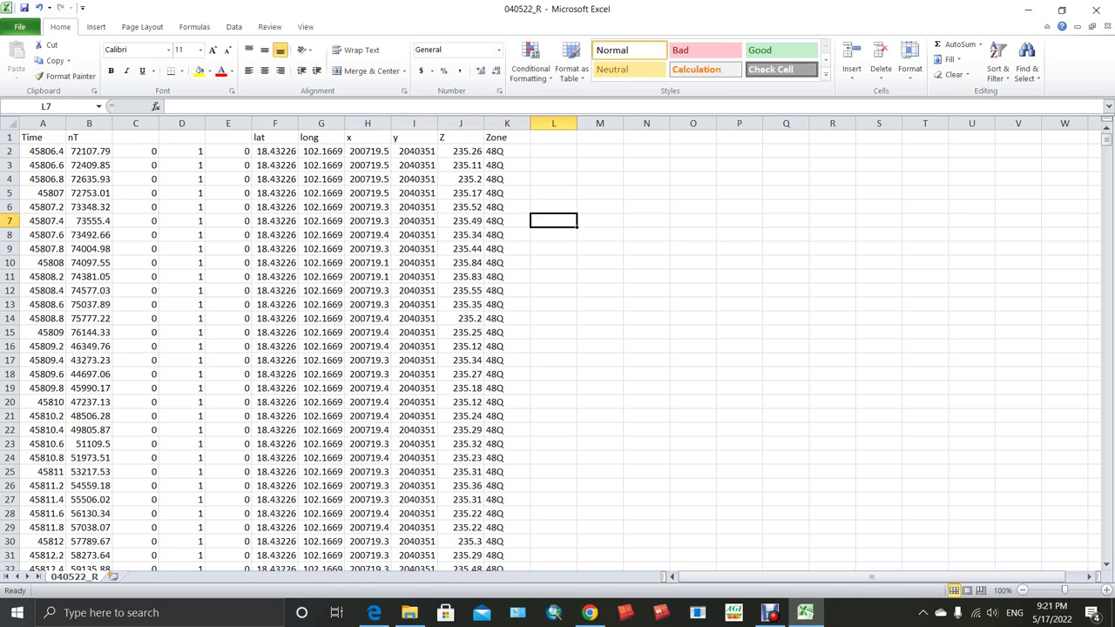
# Change the header in cell J1 to Elev
pyautogui.click(460, 137)
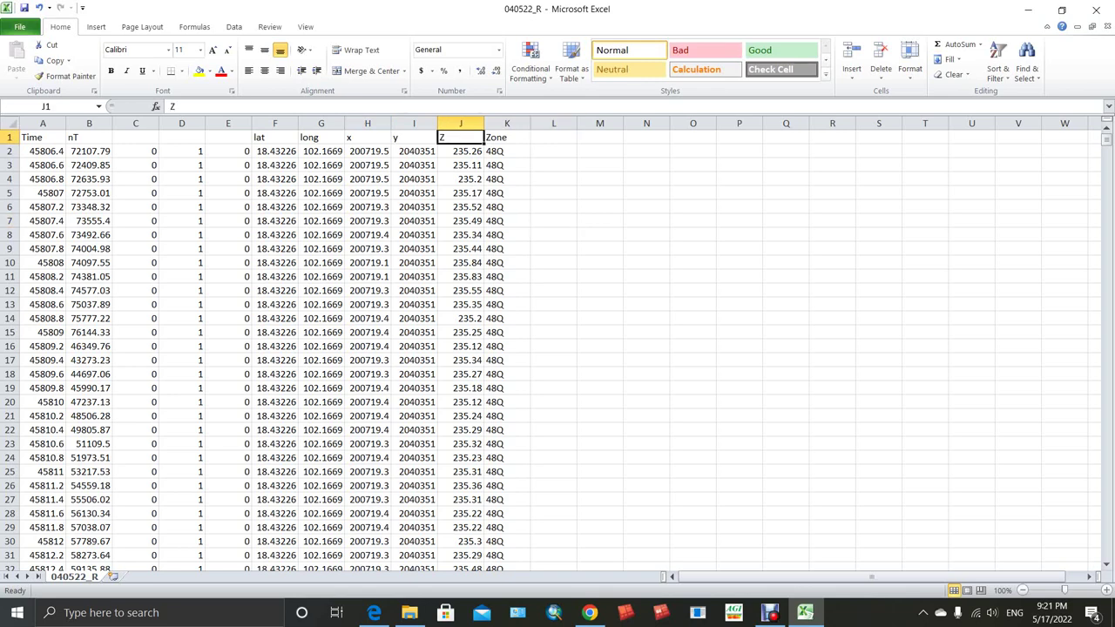
pyautogui.write('Elec')
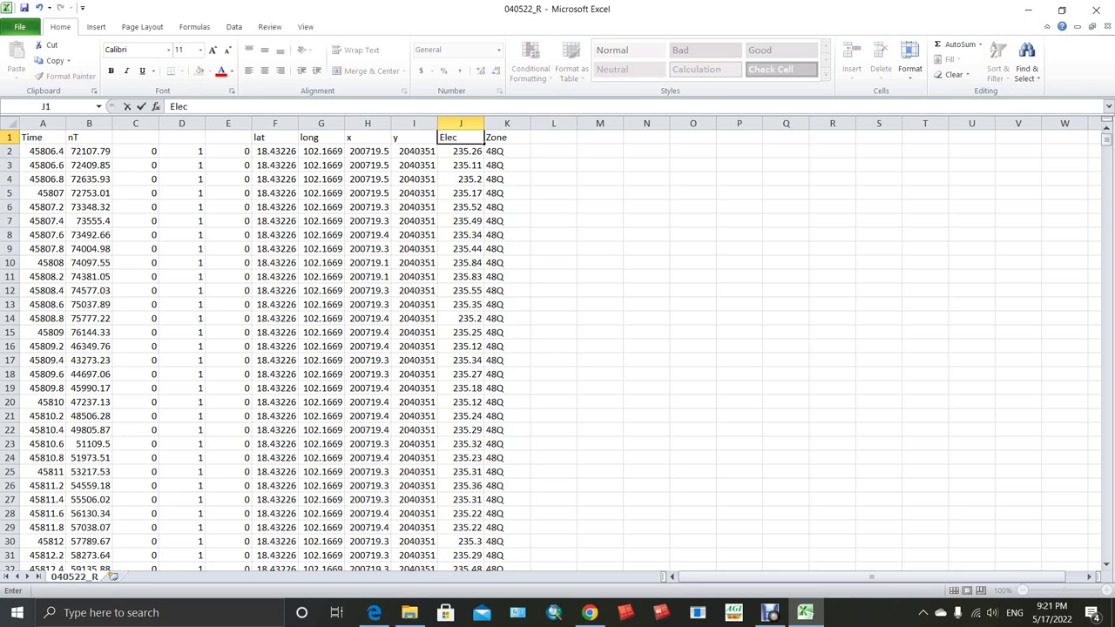
pyautogui.press('BackSpace')
pyautogui.write('v')
pyautogui.click(553, 192)
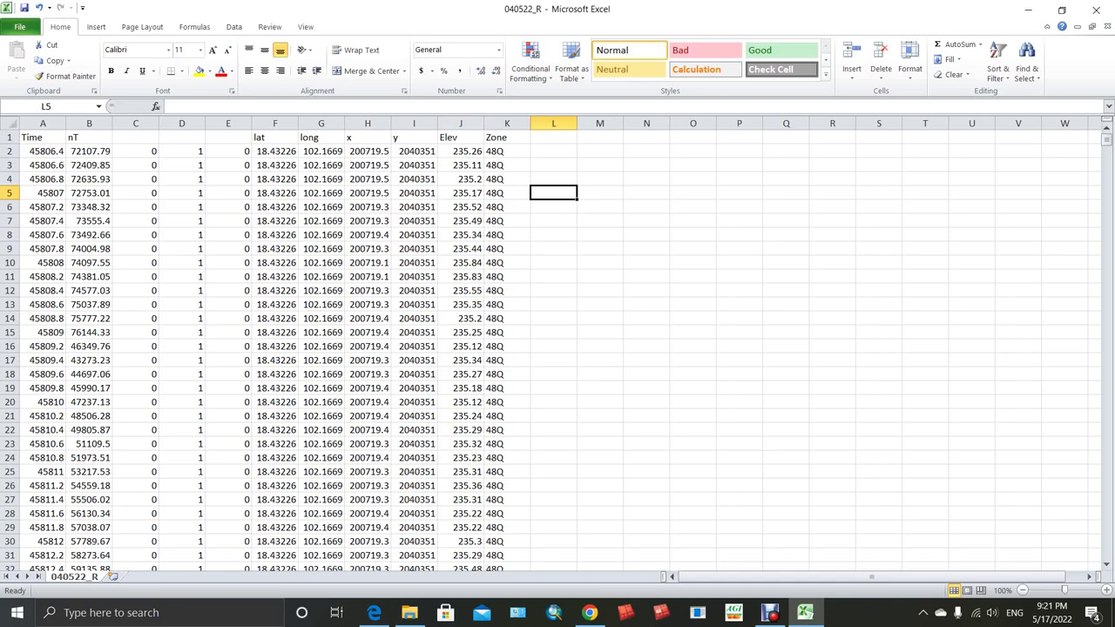
pyautogui.click(1028, 10)
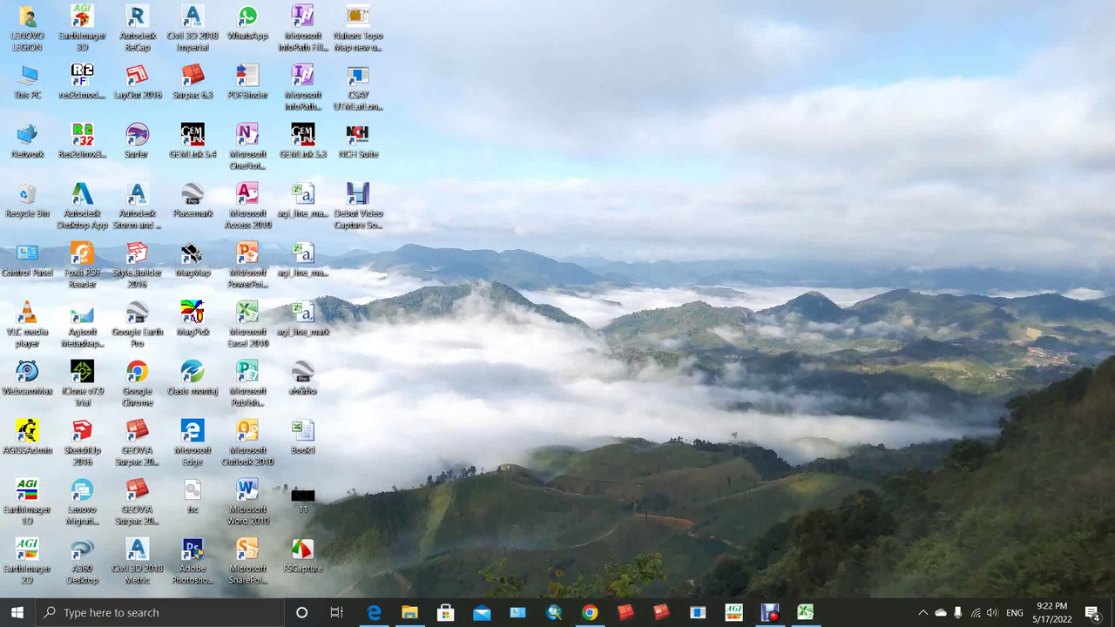
pyautogui.click(804, 612)
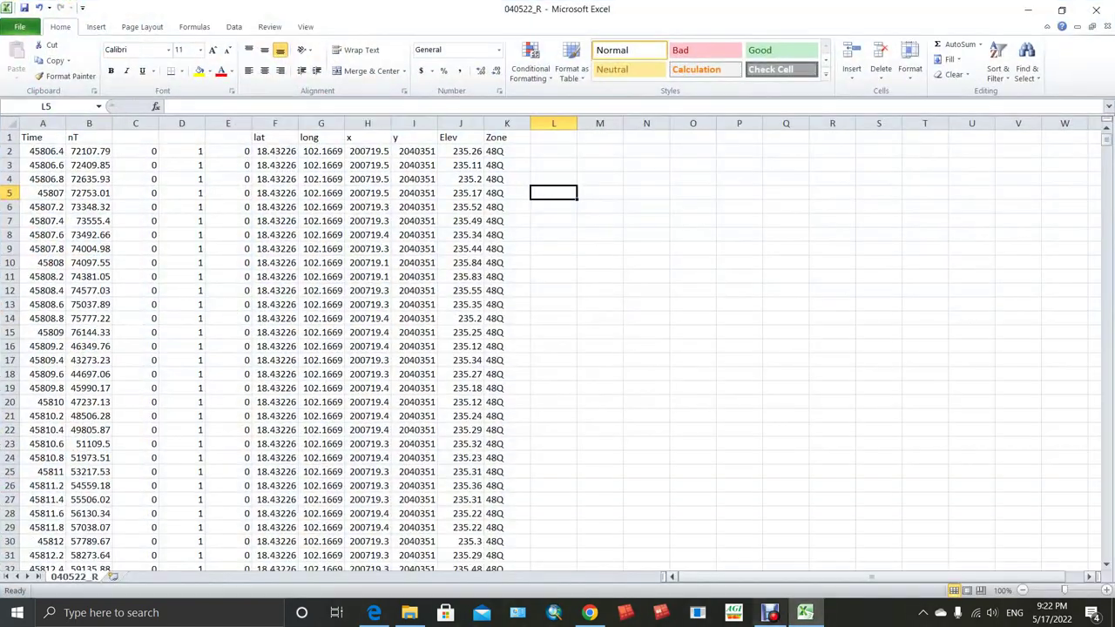
# Sort the data by column C from smallest to largest, expanding the selection to the neighbouring columns
pyautogui.click(135, 122)
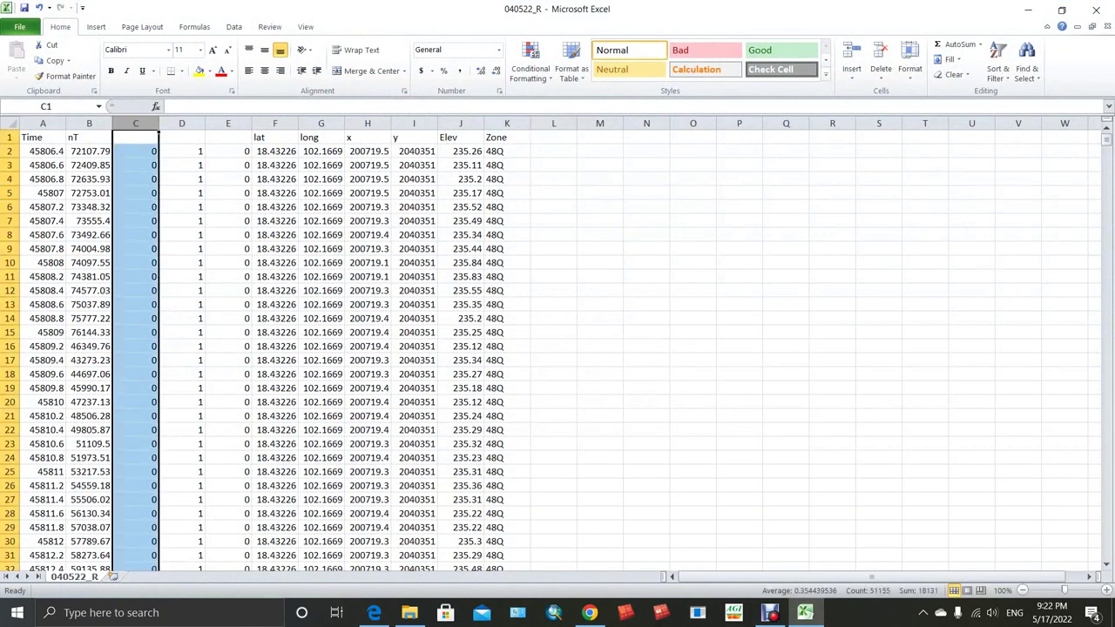
pyautogui.click(998, 68)
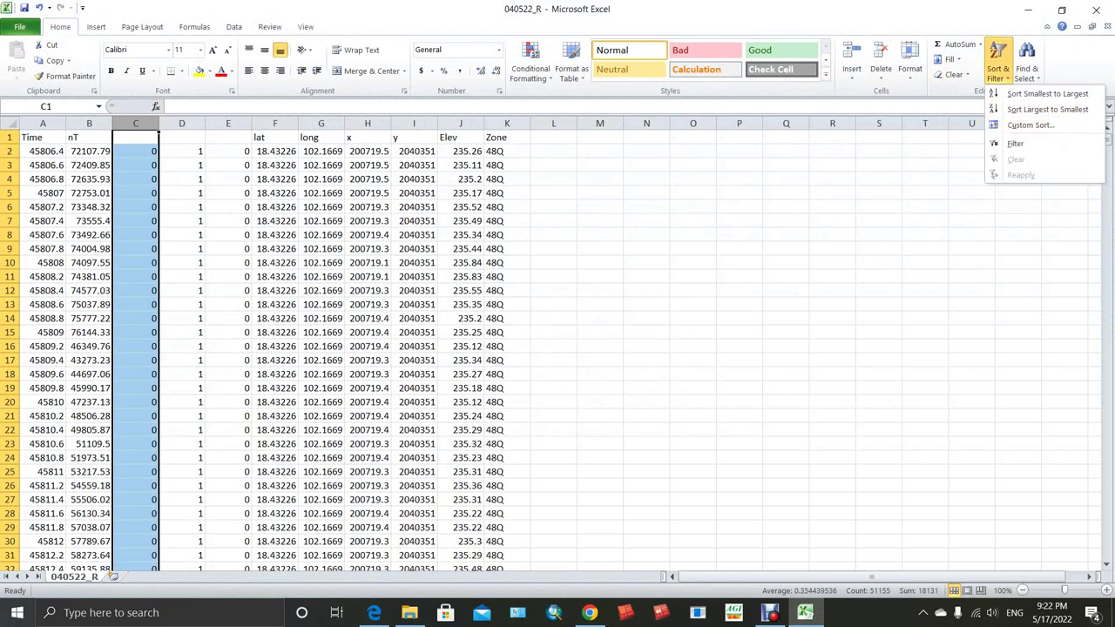
pyautogui.click(1046, 93)
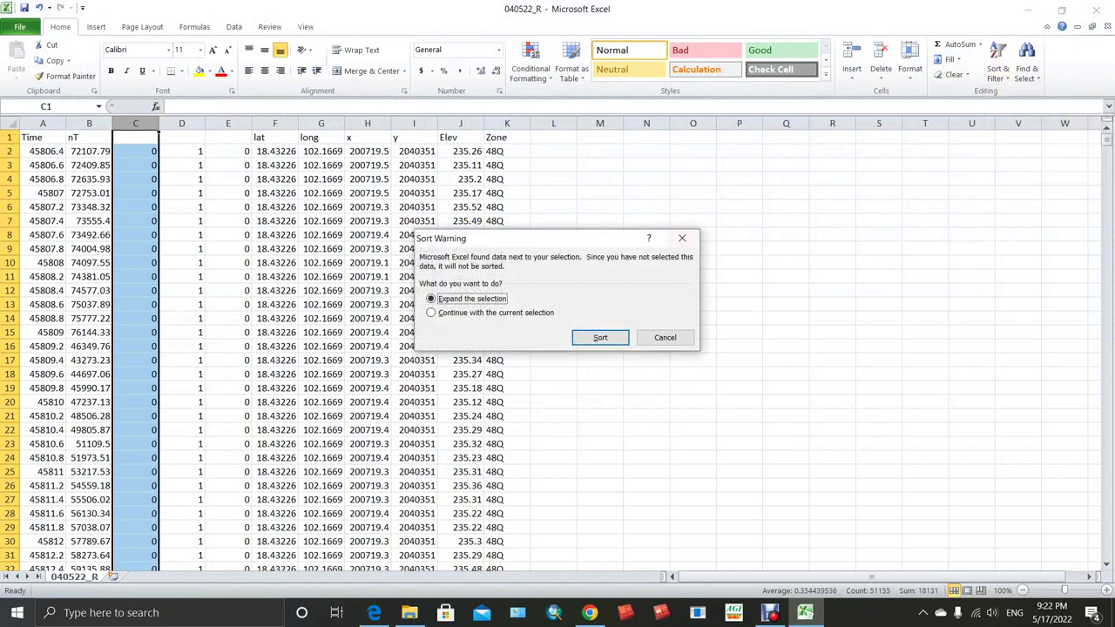
pyautogui.click(600, 336)
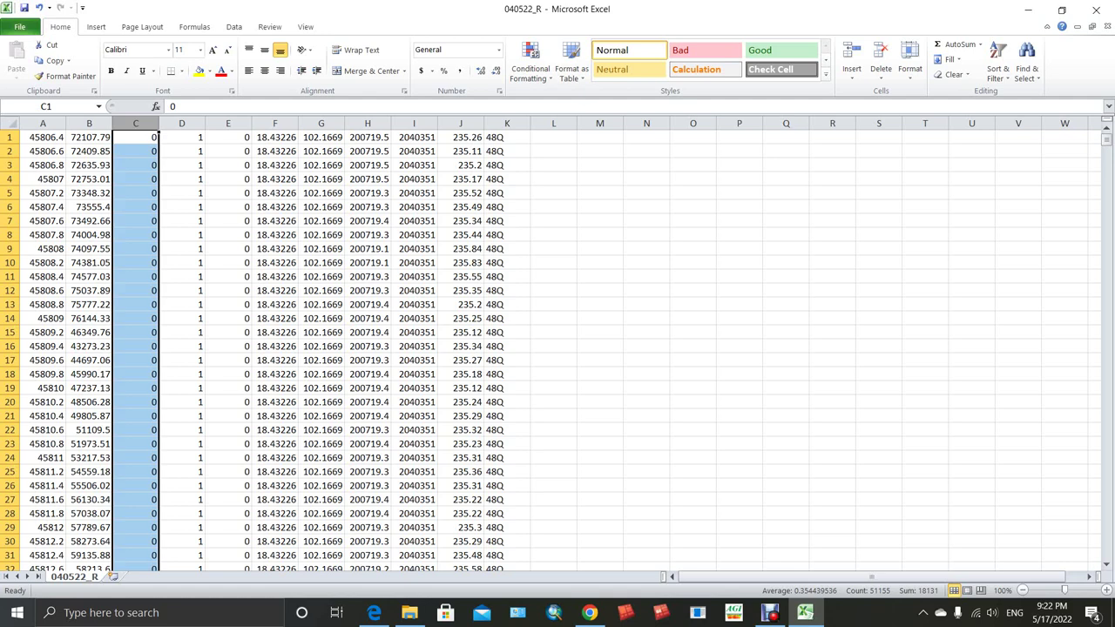
# Select the rows from row 1 down through the end of the 0 values in column C and clear their contents
pyautogui.moveTo(10, 136); pyautogui.dragTo(10, 429)
pyautogui.press('pagedown')
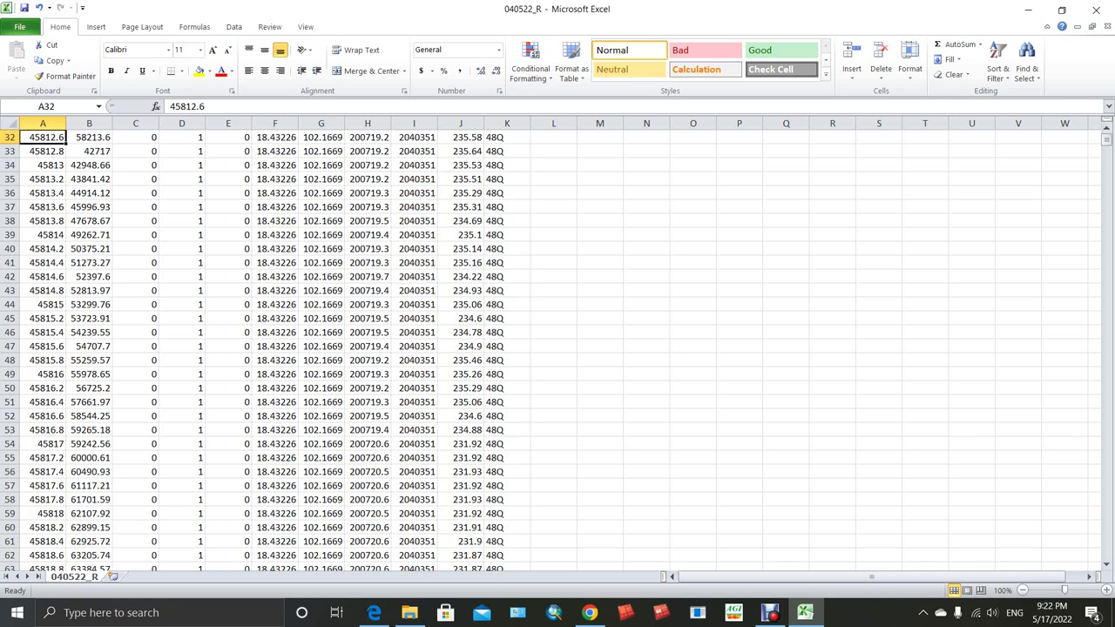
pyautogui.scroll(10, 557, 348)
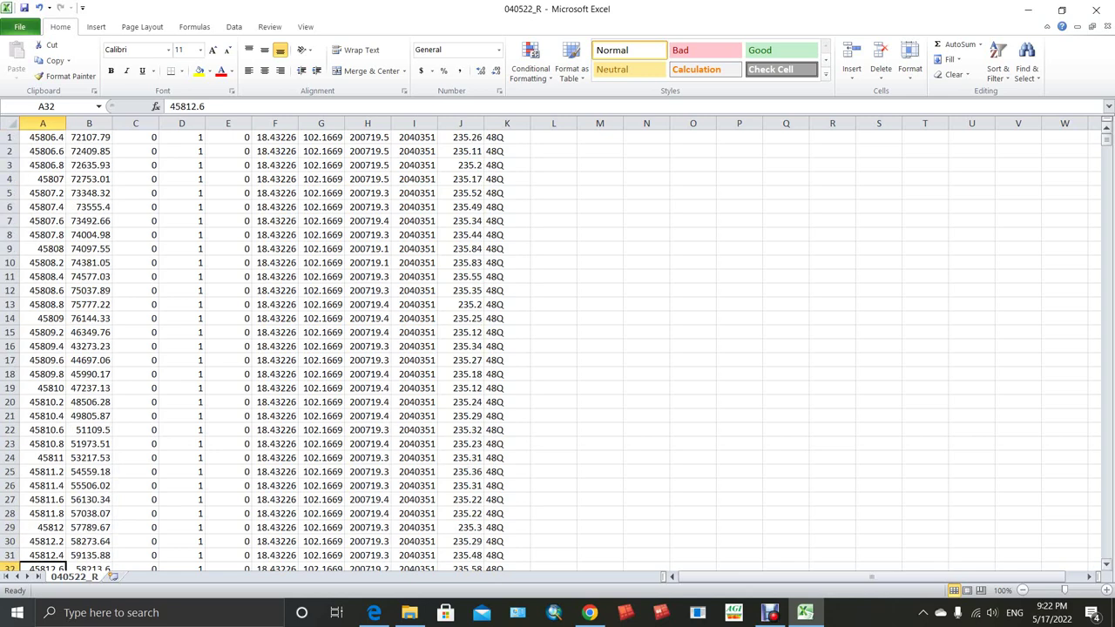
pyautogui.click(1105, 139)
pyautogui.moveTo(11, 137); pyautogui.dragTo(10, 276)
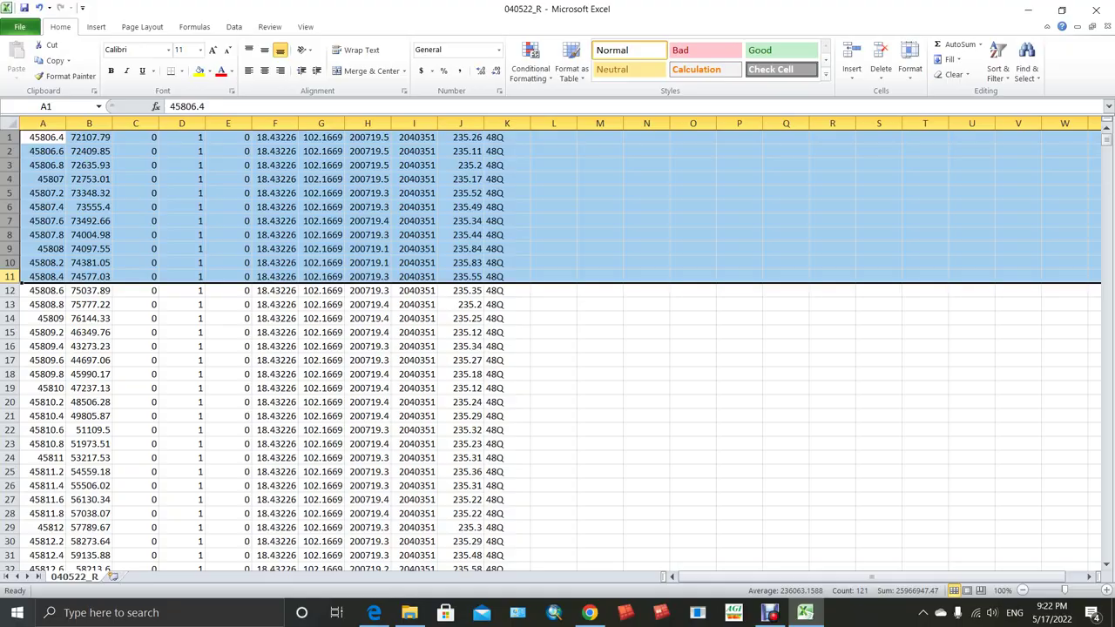
pyautogui.hotkey('shift', 'pagedown')
pyautogui.hotkey('shift', 'pagedown')
pyautogui.hotkey('shift', 'pagedown')
pyautogui.hotkey('shift', 'pagedown')
pyautogui.hotkey('shift', 'pagedown')
pyautogui.hotkey('shift', 'pagedown')
pyautogui.hotkey('shift', 'pagedown')
pyautogui.hotkey('shift', 'pagedown')
pyautogui.hotkey('shift', 'pagedown')
pyautogui.hotkey('shift', 'pagedown')
pyautogui.hotkey('shift', 'pagedown')
pyautogui.hotkey('shift', 'pagedown')
pyautogui.hotkey('shift', 'pagedown')
pyautogui.hotkey('shift', 'pagedown')
pyautogui.hotkey('shift', 'pagedown')
pyautogui.hotkey('shift', 'pagedown')
pyautogui.hotkey('shift', 'pagedown')
pyautogui.hotkey('shift', 'pagedown')
pyautogui.hotkey('shift', 'pagedown')
pyautogui.hotkey('shift', 'pagedown')
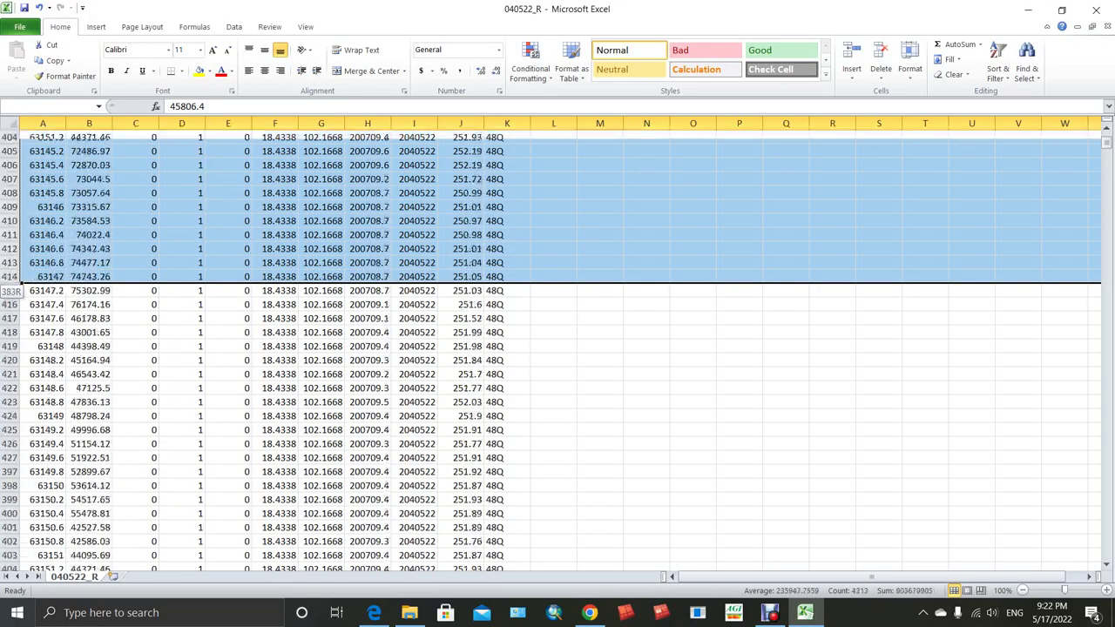
pyautogui.scroll(-20, 10, 287)
pyautogui.moveTo(11, 288); pyautogui.dragTo(12, 287)
pyautogui.scroll(-20, 12, 287)
pyautogui.scroll(-20, 13, 287)
pyautogui.scroll(-20, 12, 288)
pyautogui.scroll(-20, 13, 287)
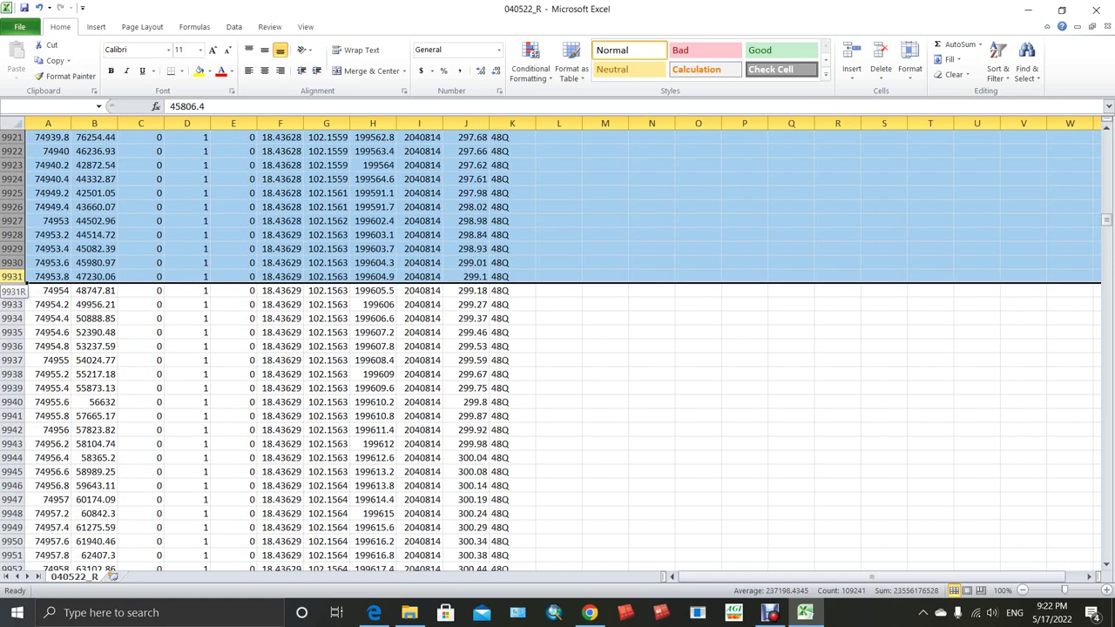
pyautogui.moveTo(12, 288); pyautogui.dragTo(12, 284)
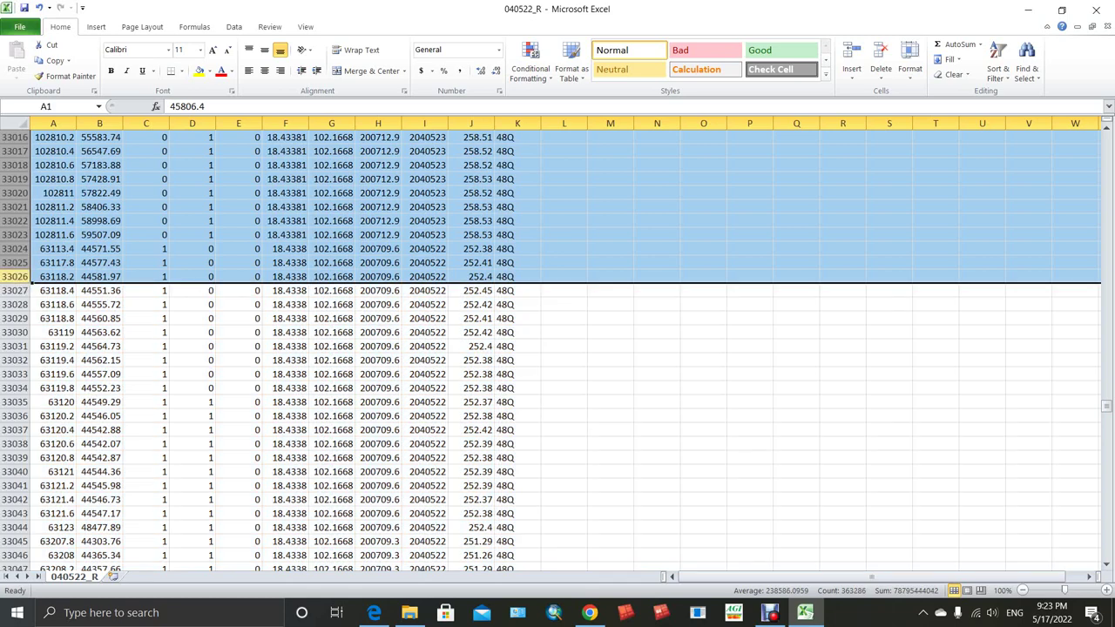
pyautogui.press('Delete')
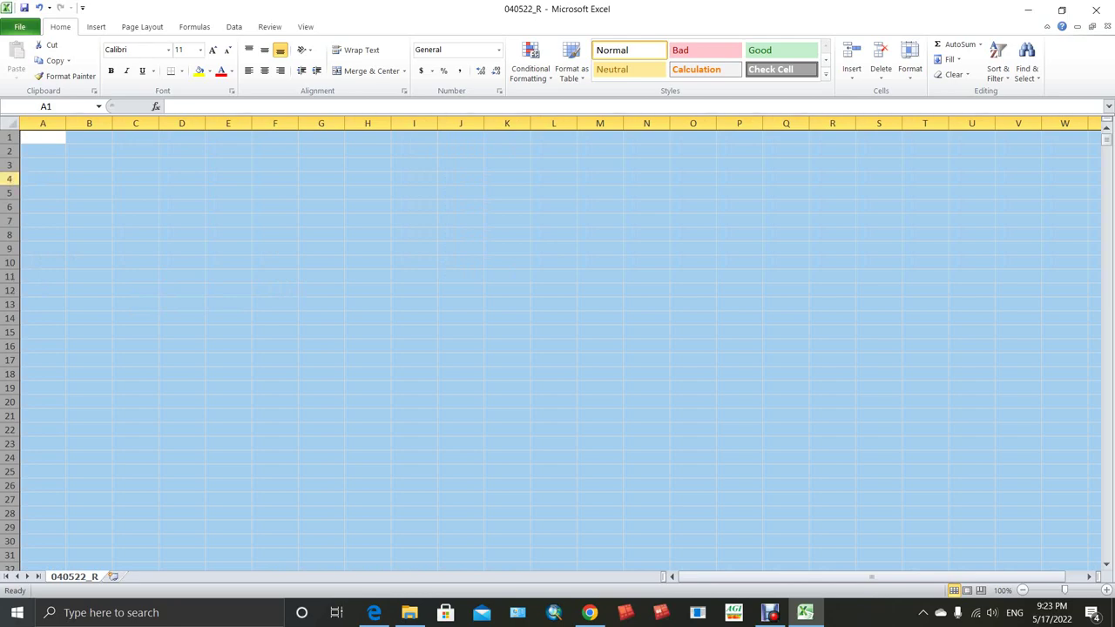
# Delete the emptied rows so the remaining survey data starts at row 1
pyautogui.rightClick(8, 179)
pyautogui.click(40, 286)
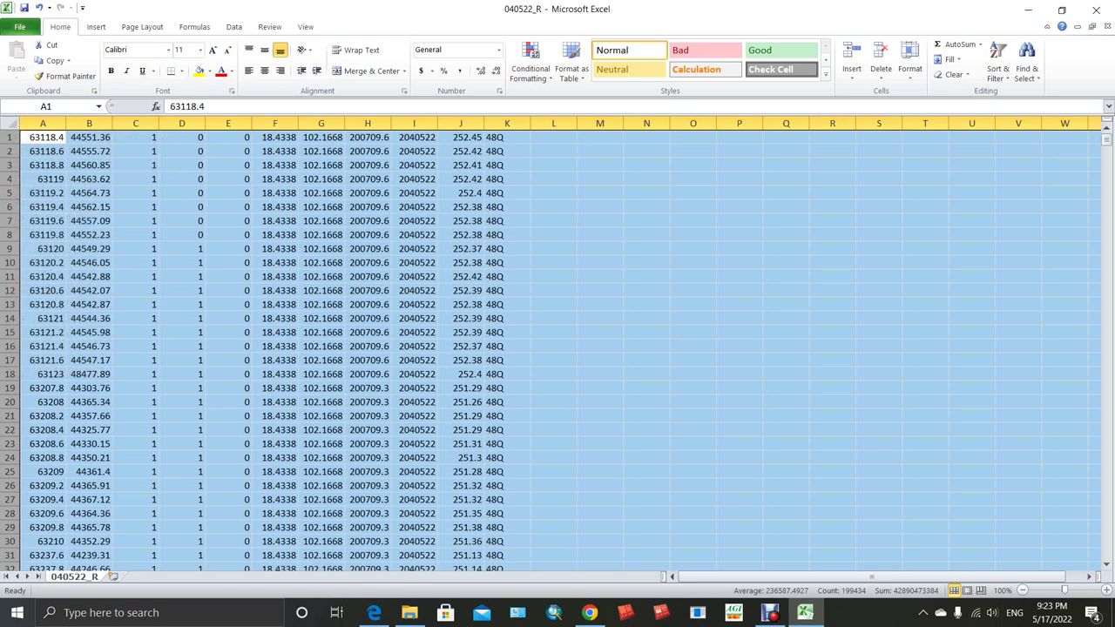
pyautogui.click(135, 137)
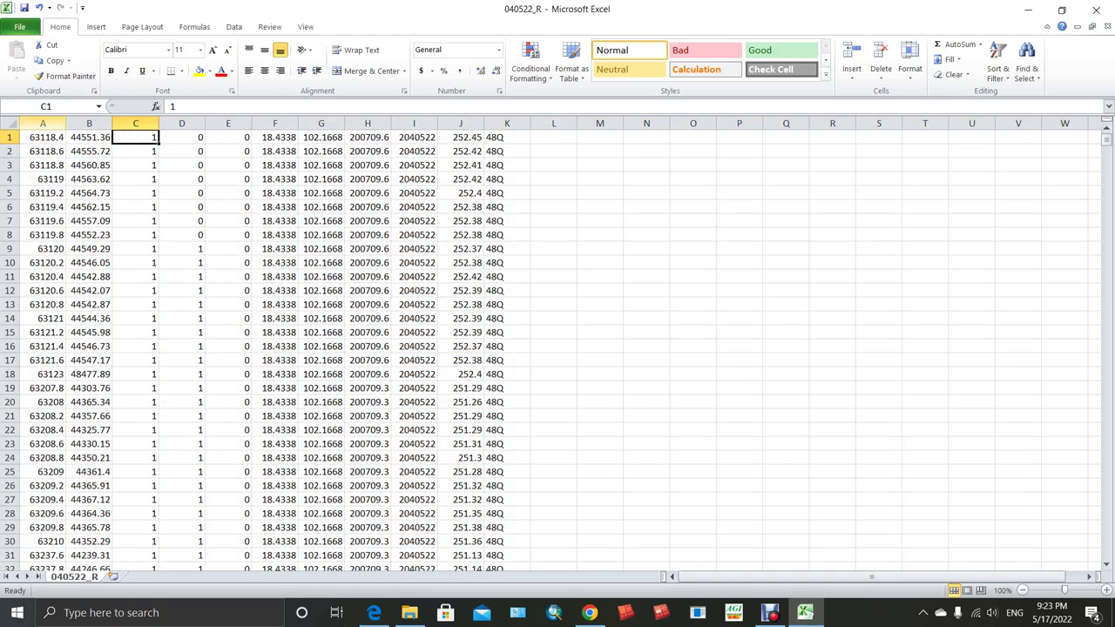
# Sort the data by column A from smallest to largest, expanding the selection to the neighbouring columns
pyautogui.click(43, 123)
pyautogui.click(997, 68)
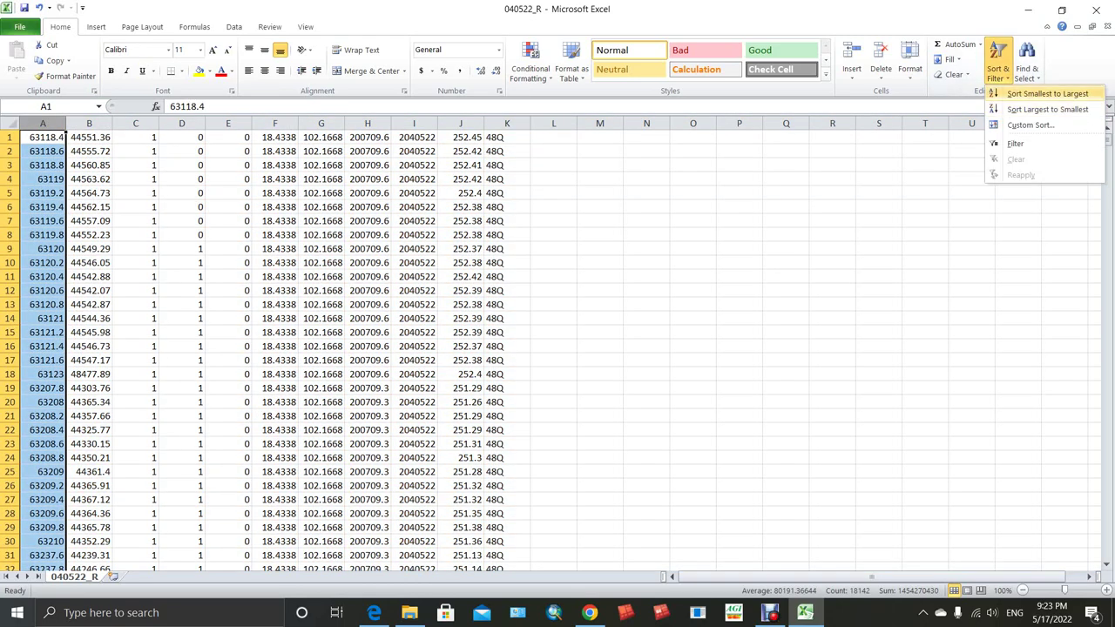
pyautogui.click(1046, 93)
pyautogui.click(600, 337)
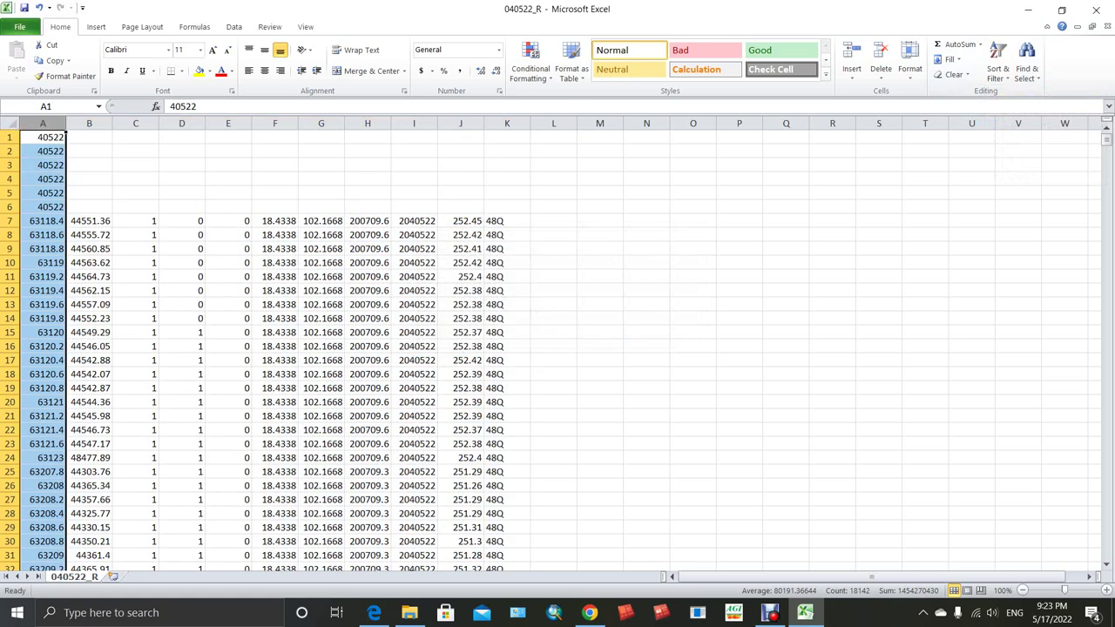
# Delete rows 1 to 6, which hold only the value 40522 in column A
pyautogui.moveTo(11, 137); pyautogui.dragTo(10, 208)
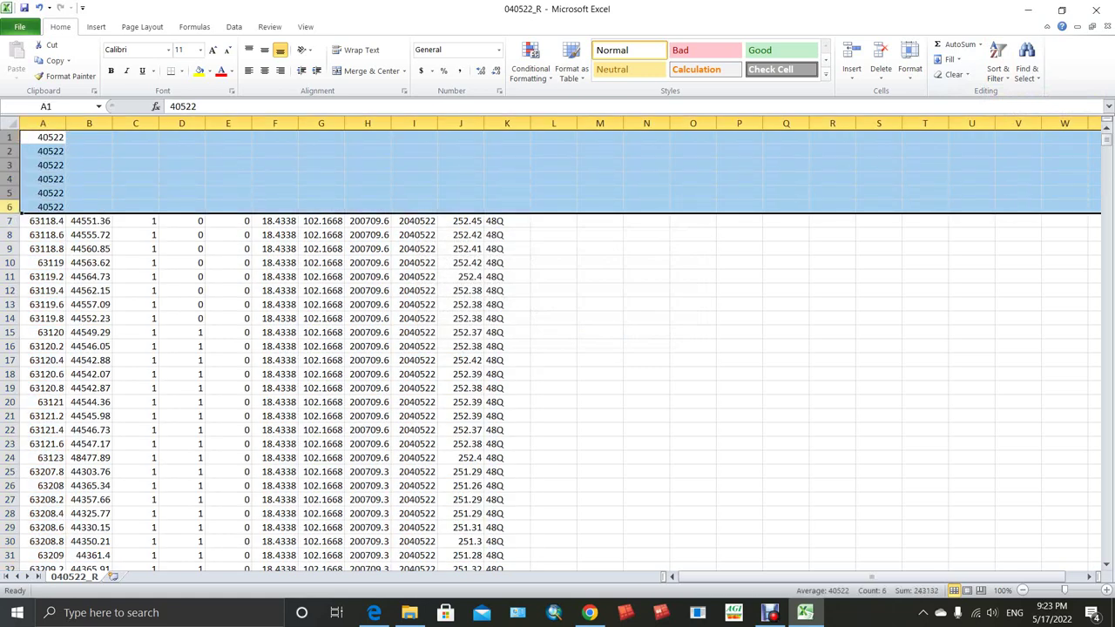
pyautogui.rightClick(10, 138)
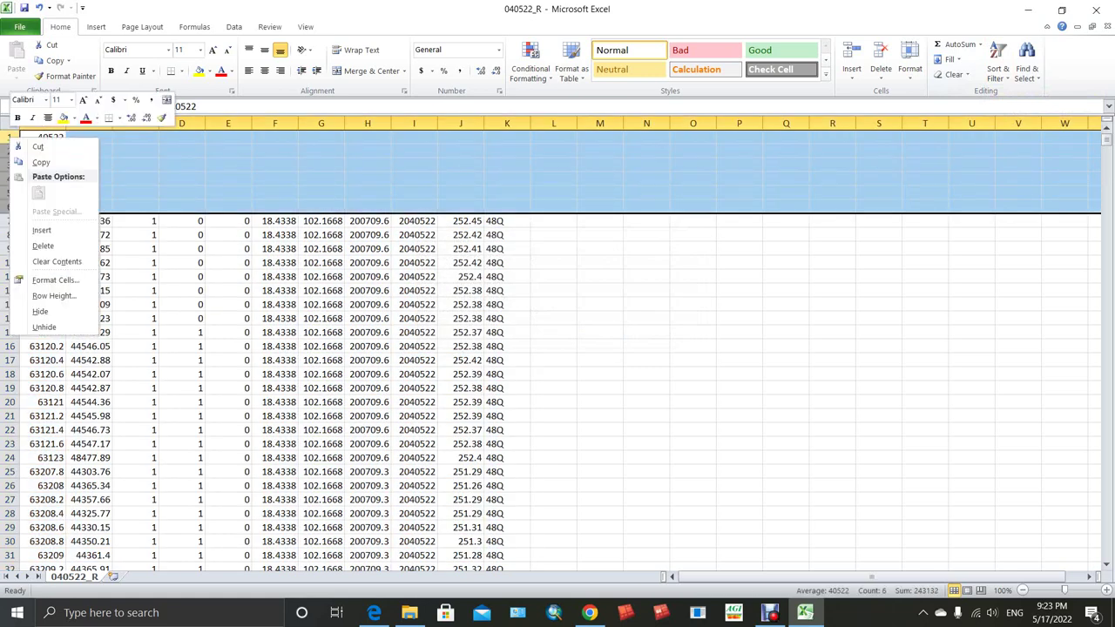
pyautogui.click(42, 245)
# Sort the data by column B from smallest to largest and again from largest to smallest, expanding the selection
pyautogui.click(78, 123)
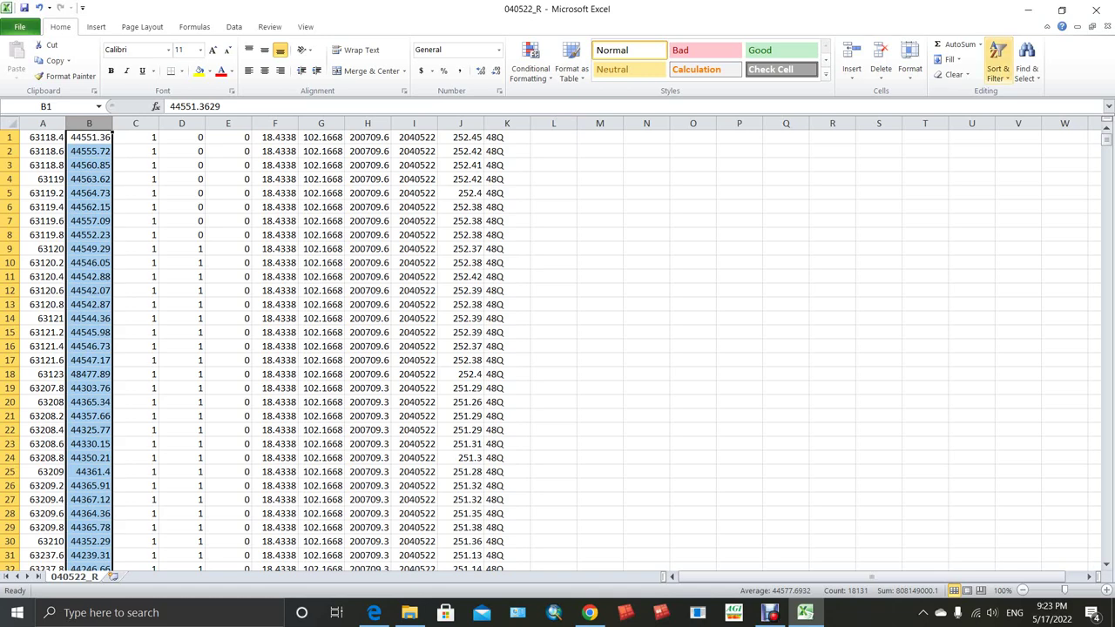
pyautogui.click(998, 69)
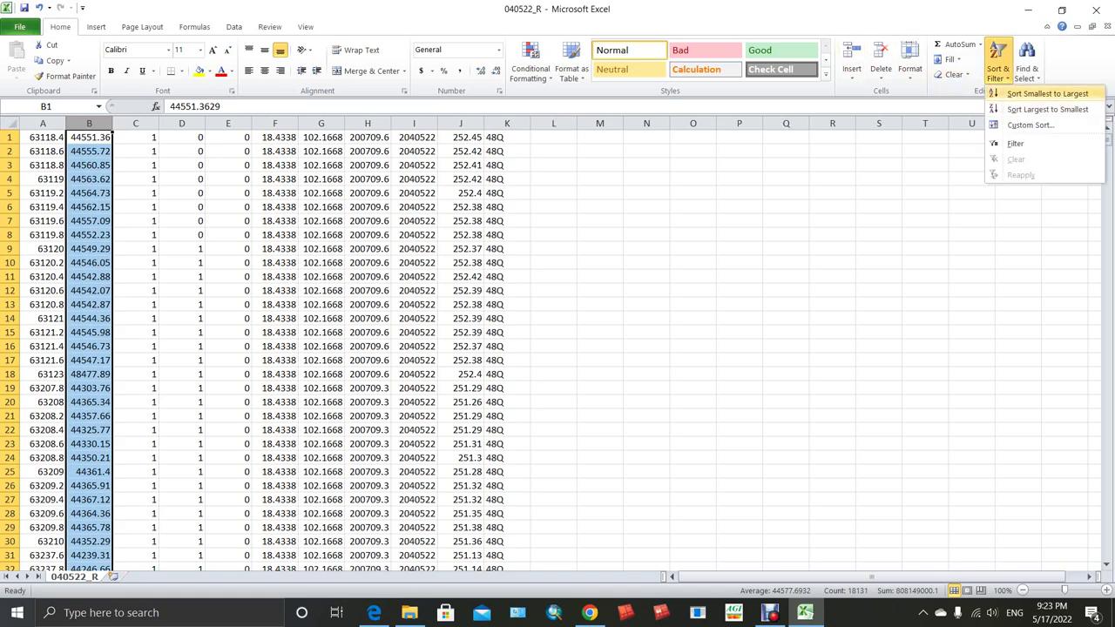
pyautogui.click(1047, 94)
pyautogui.click(600, 338)
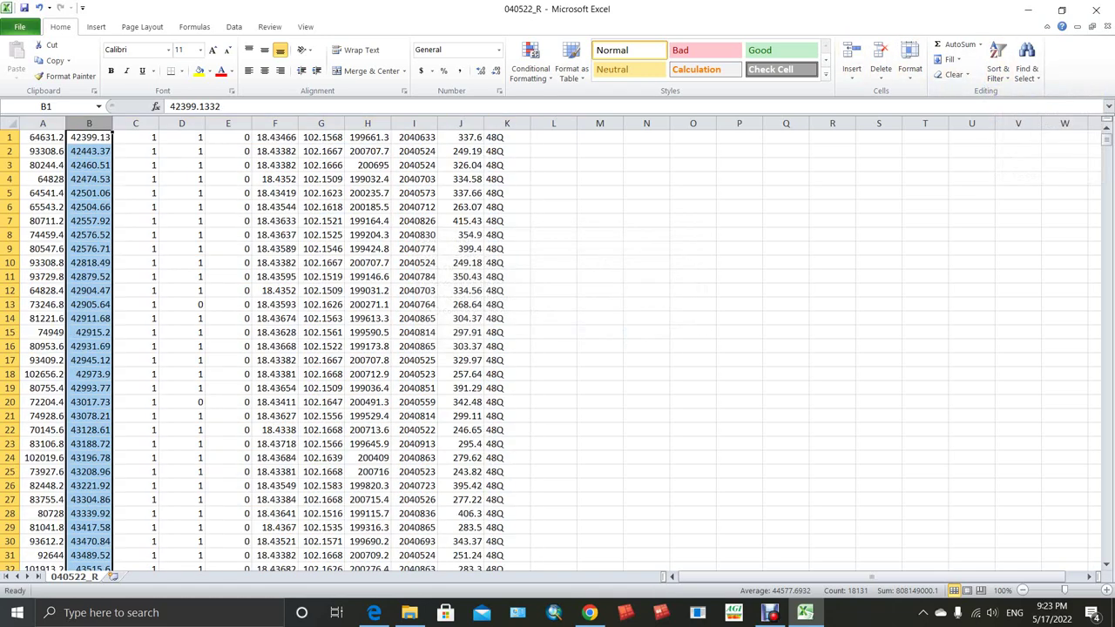
pyautogui.click(998, 70)
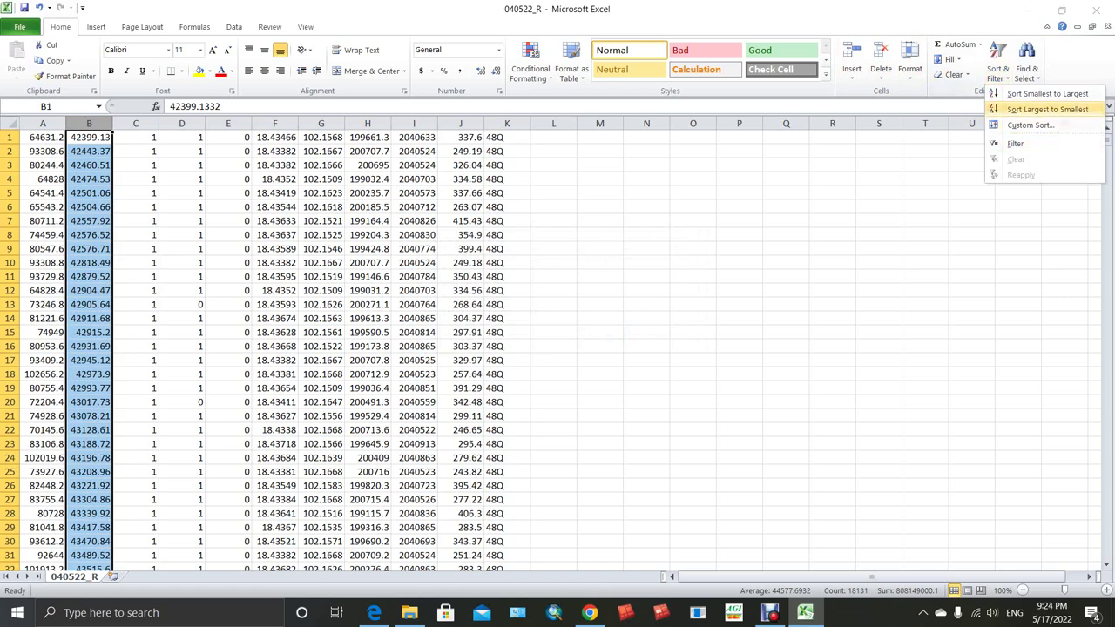
pyautogui.click(1046, 109)
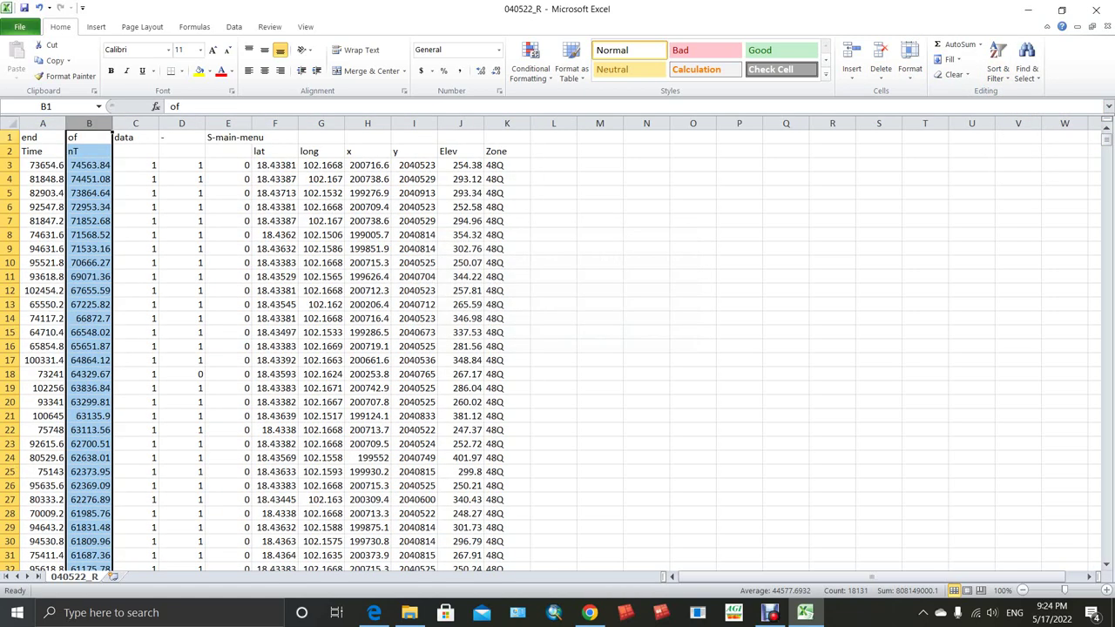
# Delete row 1 containing the "end of data - S-main-menu" text above the headers
pyautogui.click(9, 137)
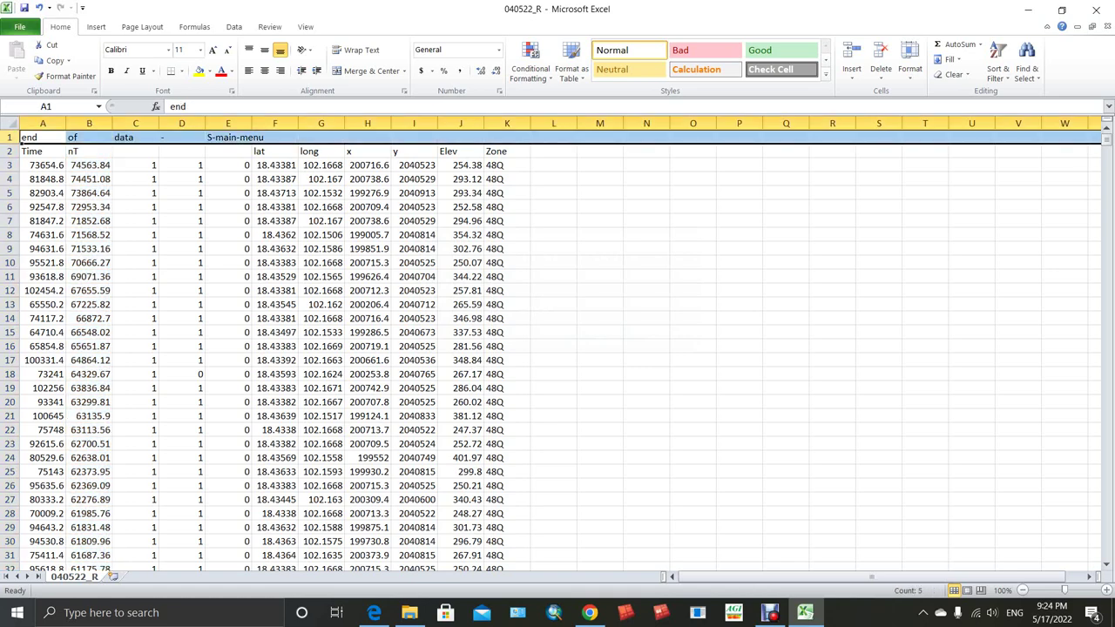
pyautogui.rightClick(9, 137)
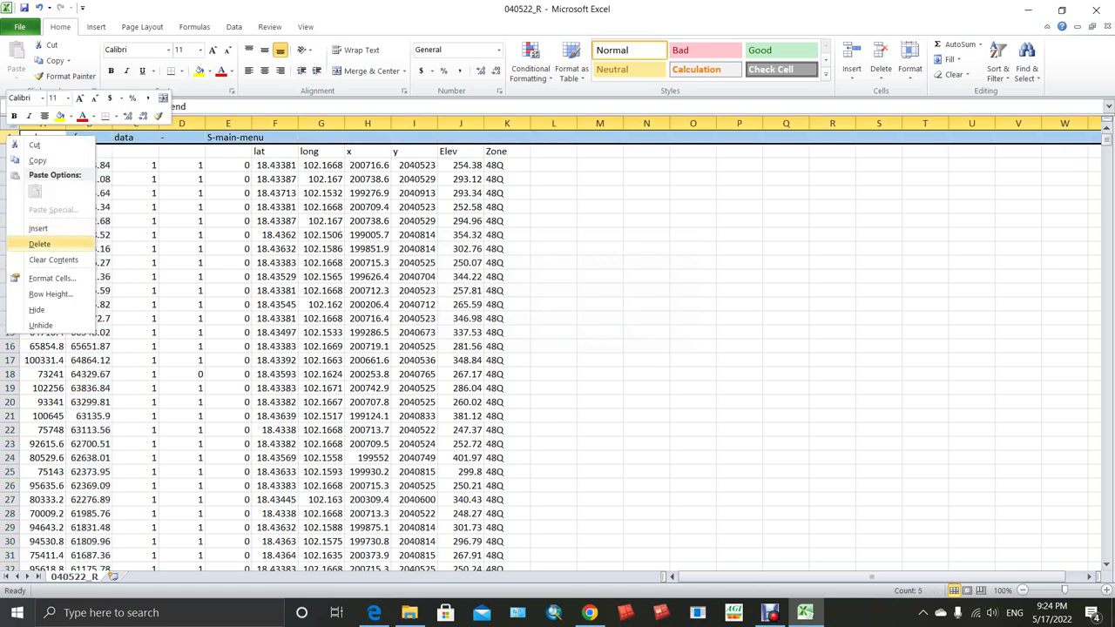
pyautogui.click(39, 243)
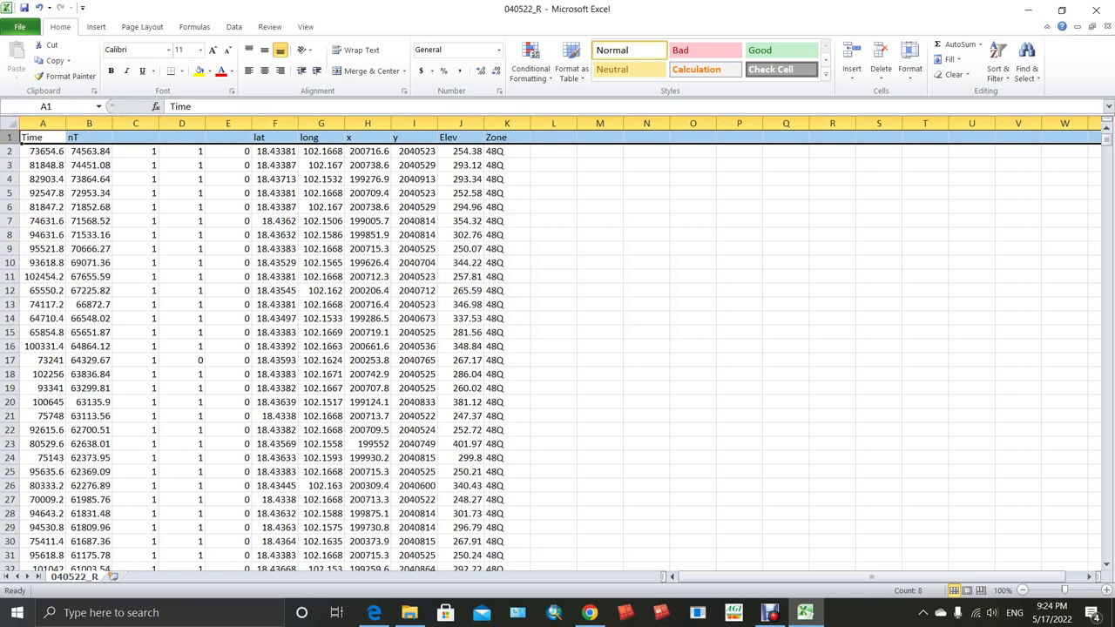
# Sort the data by column D from smallest to largest, expanding the selection to the neighbouring columns
pyautogui.click(181, 123)
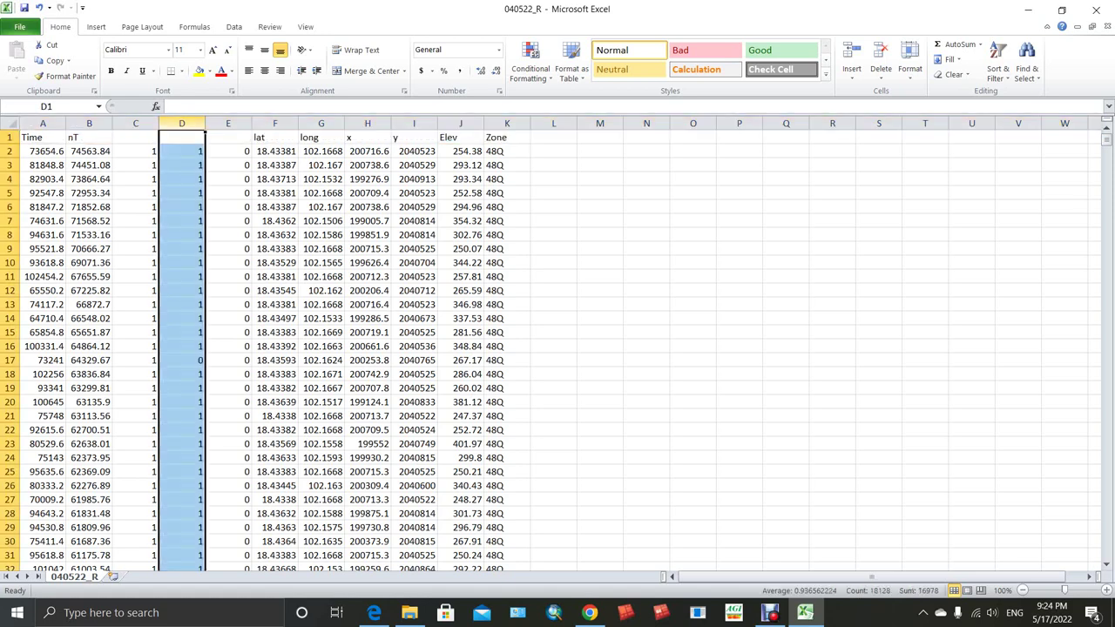
pyautogui.click(1026, 68)
pyautogui.click(997, 68)
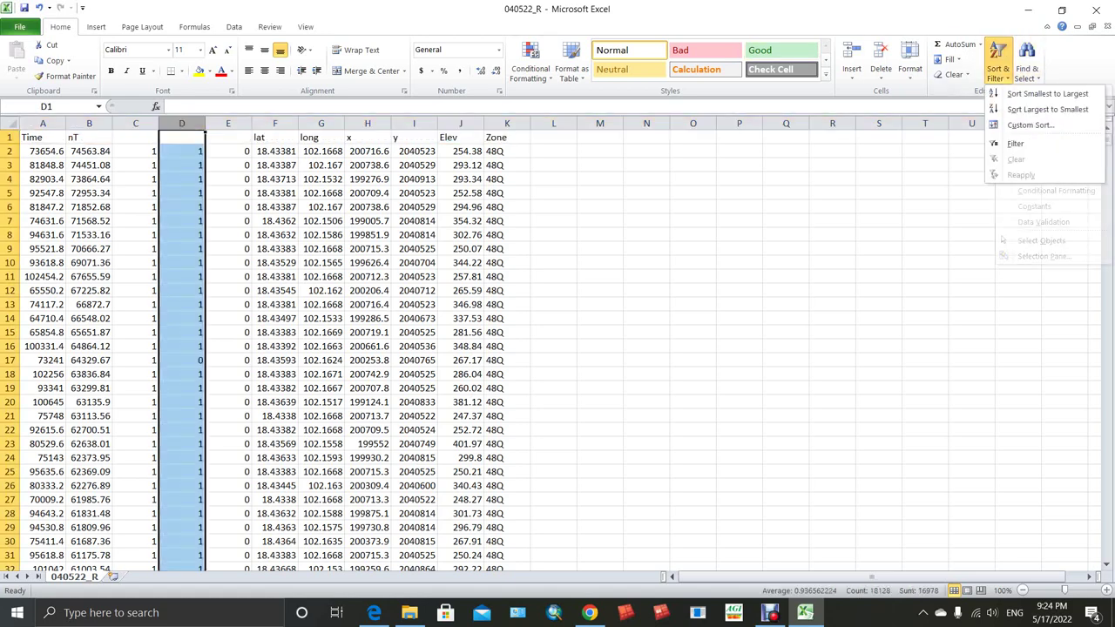
pyautogui.click(1032, 93)
pyautogui.press('Return')
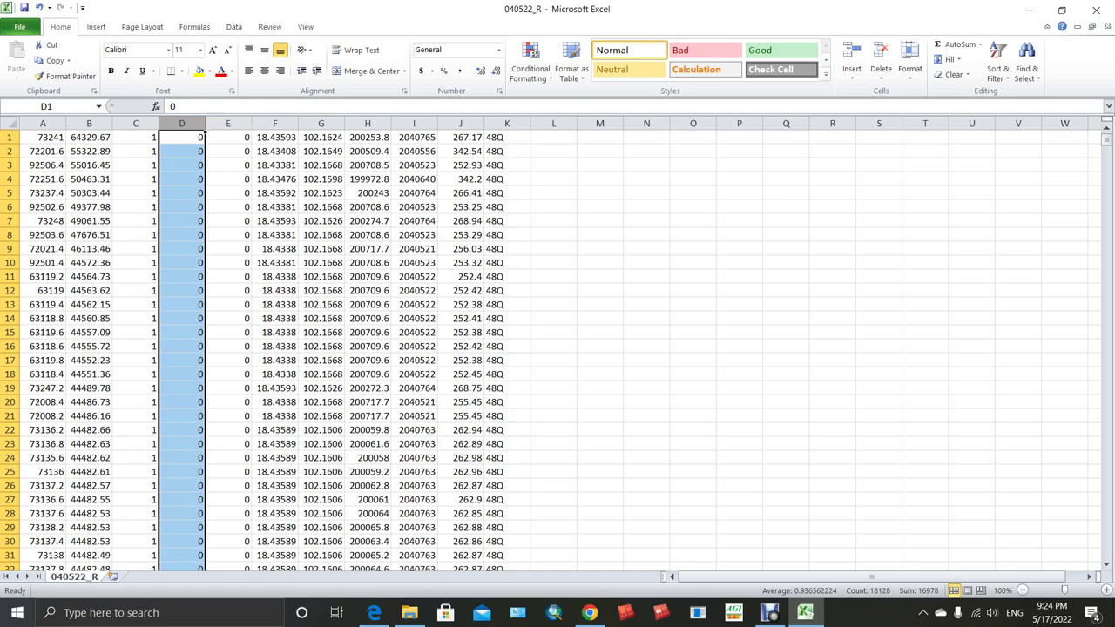
# Sort the data by column C from largest to smallest, expanding the selection to the neighbouring columns
pyautogui.click(134, 123)
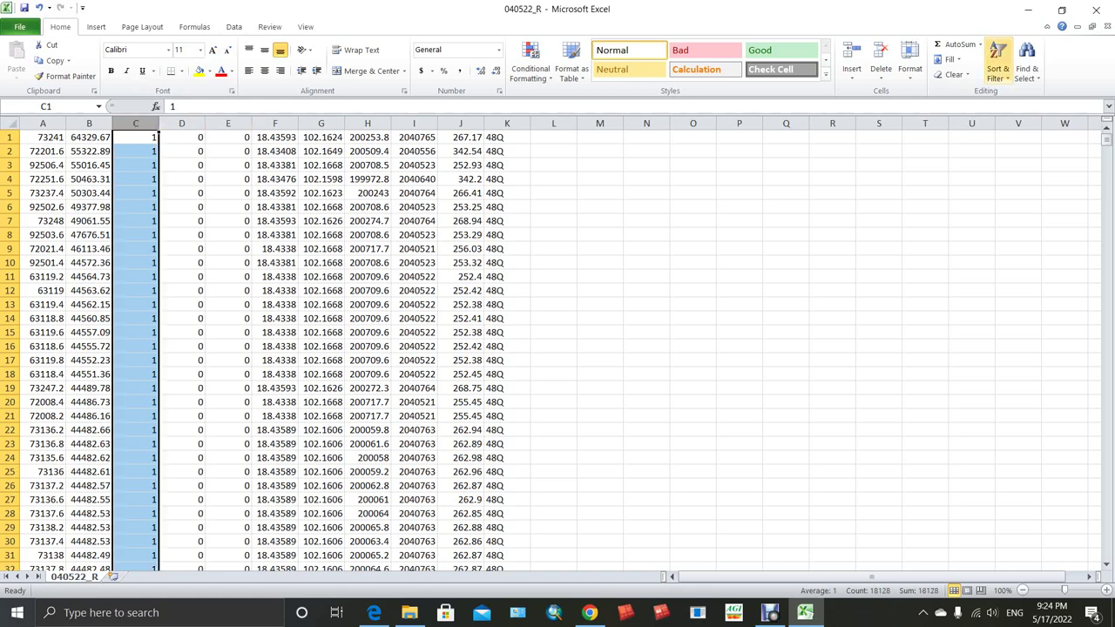
pyautogui.click(997, 68)
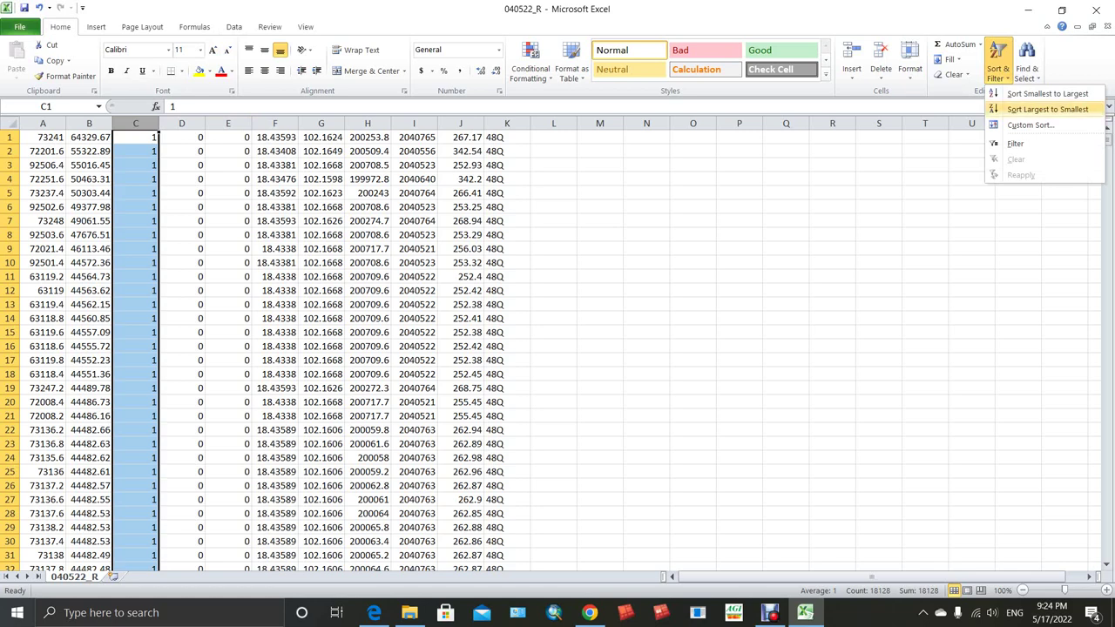
pyautogui.click(1045, 109)
pyautogui.click(600, 338)
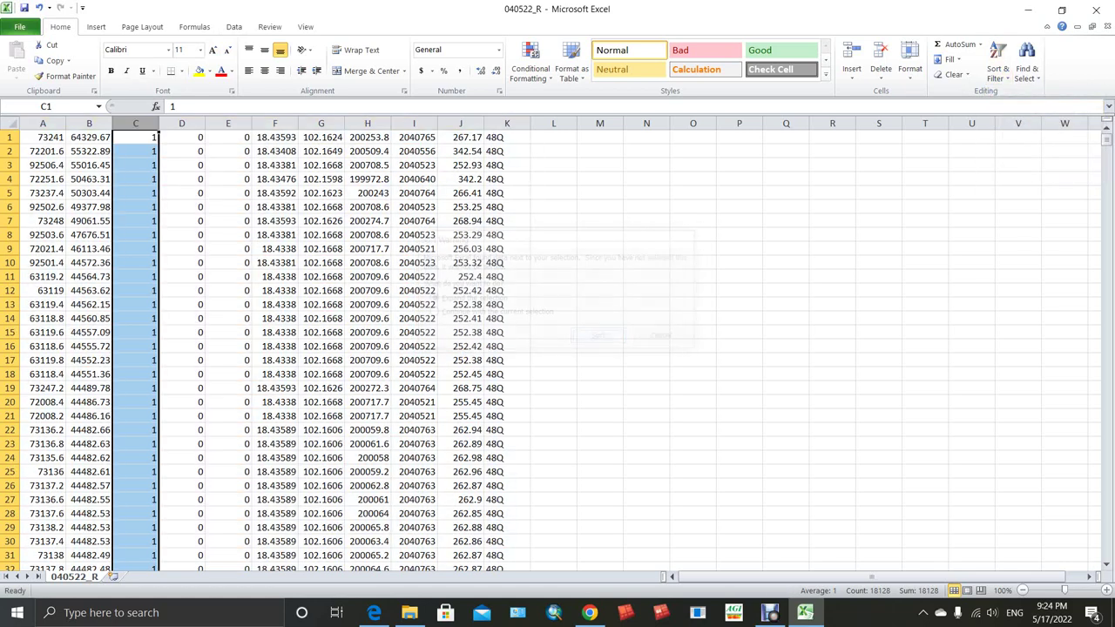
# Sort the data by column E from smallest to largest and again from largest to smallest, expanding the selection
pyautogui.click(228, 123)
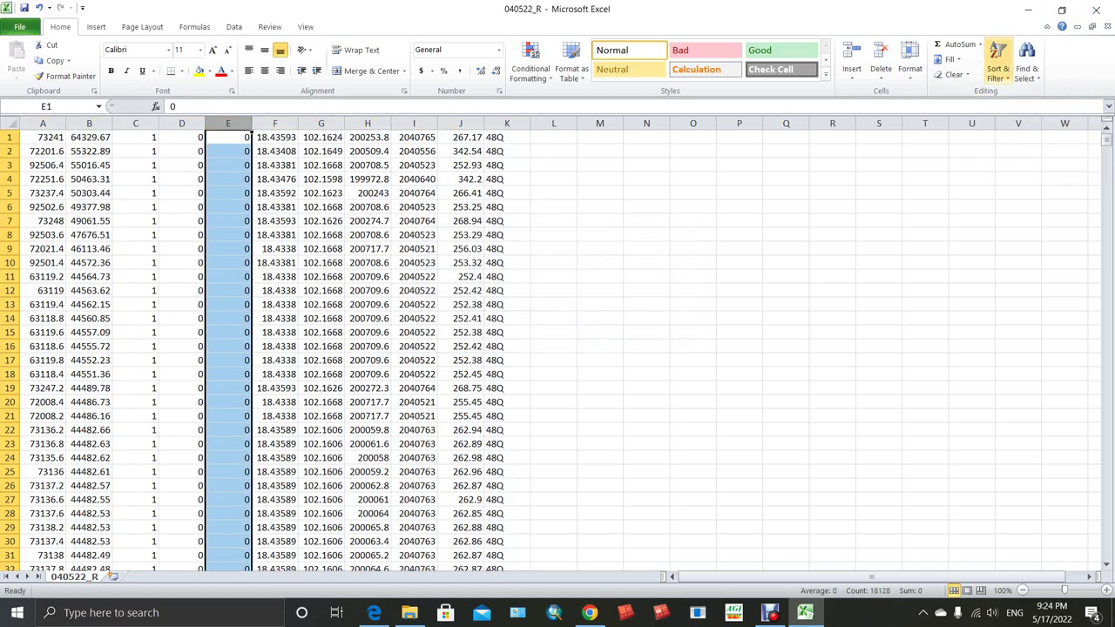
pyautogui.click(997, 68)
pyautogui.click(1045, 93)
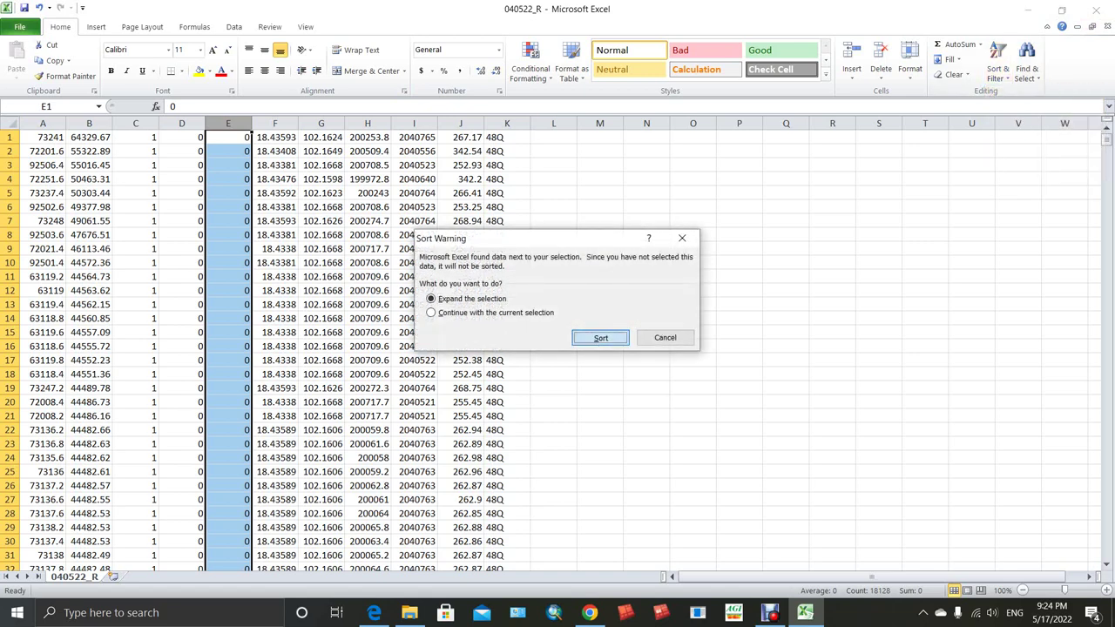
pyautogui.click(600, 338)
pyautogui.click(997, 67)
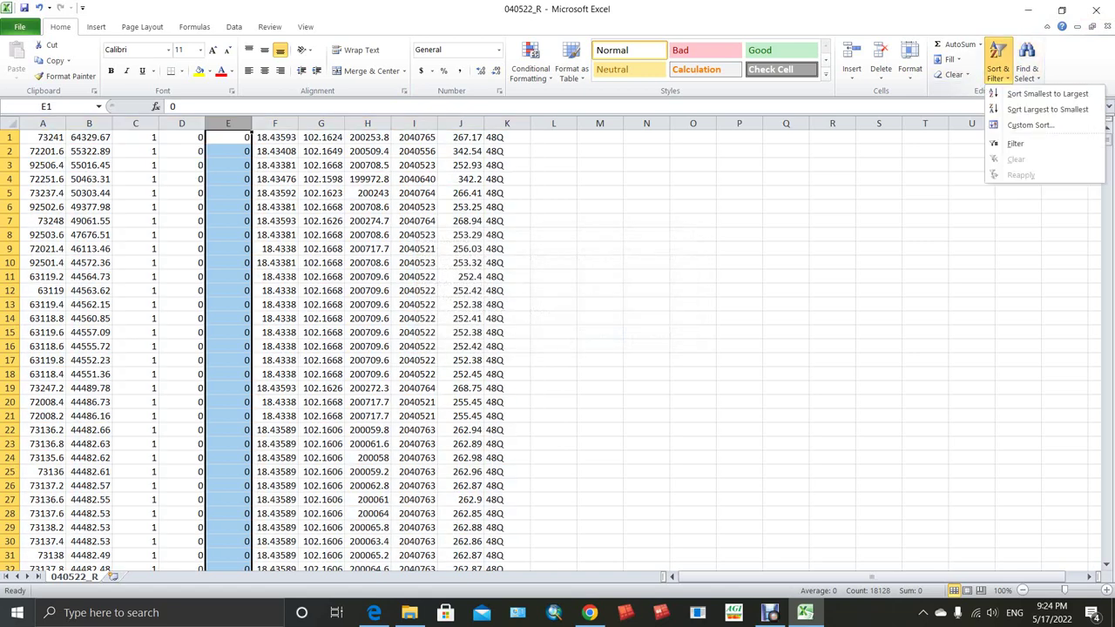
pyautogui.click(1045, 109)
pyautogui.click(600, 337)
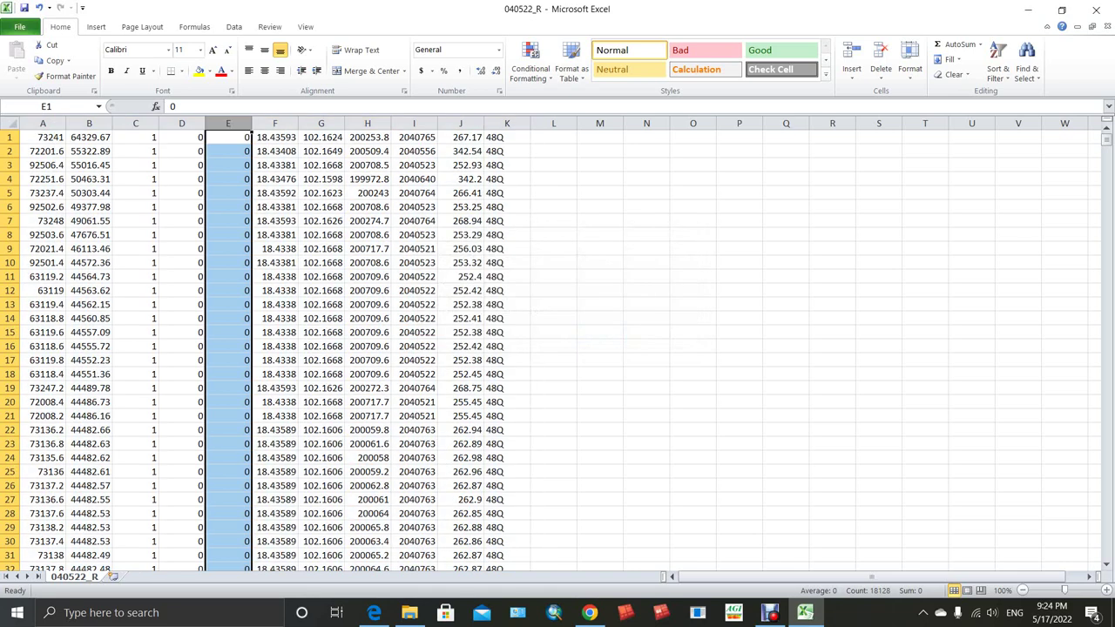
# Sort the data by the lat values in column F in ascending and again in descending order, expanding the selection
pyautogui.click(275, 122)
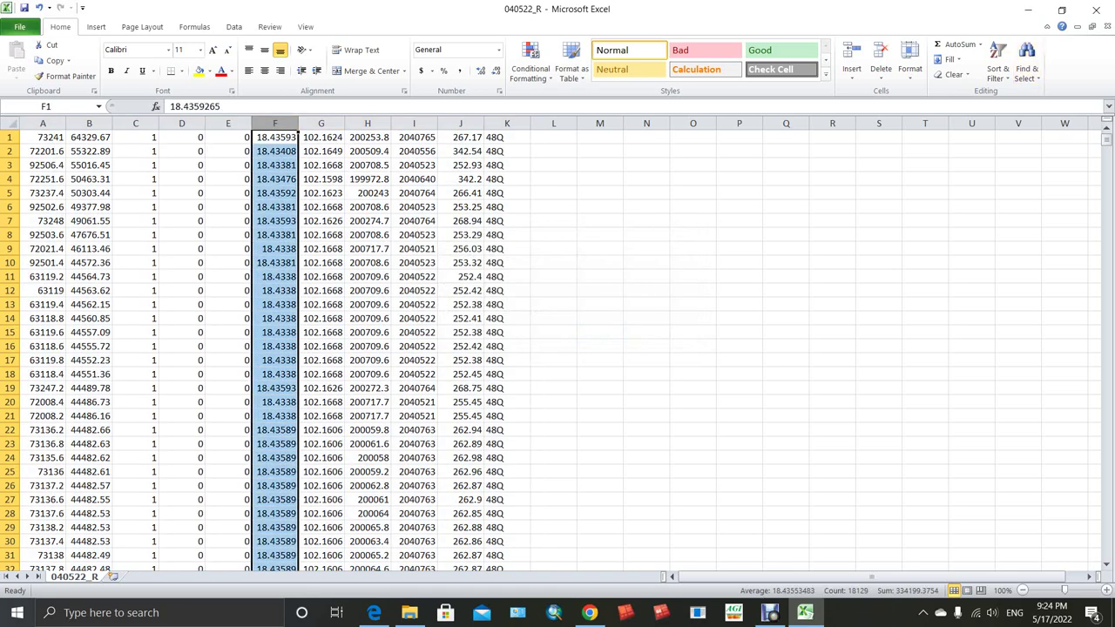
pyautogui.click(998, 70)
pyautogui.click(1036, 93)
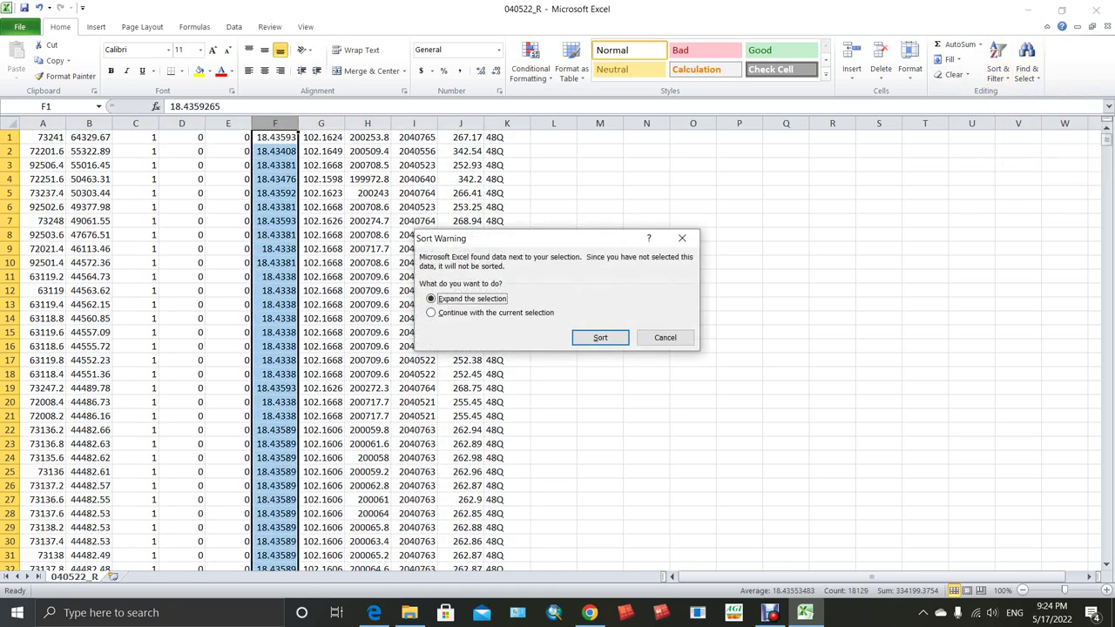
pyautogui.click(599, 336)
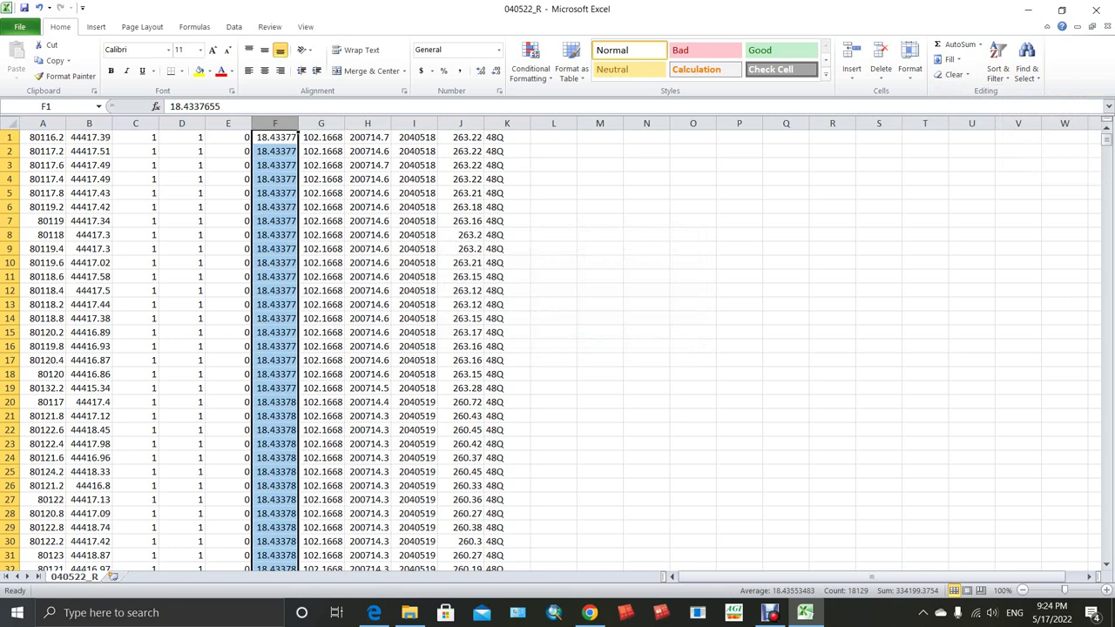
pyautogui.click(998, 70)
pyautogui.click(1040, 108)
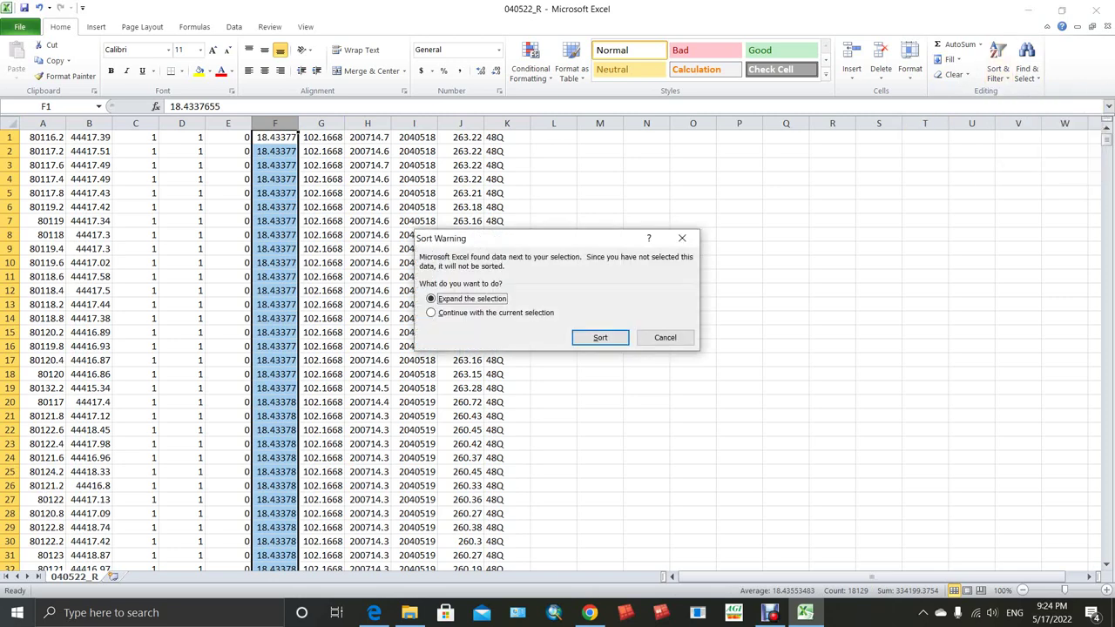
pyautogui.click(600, 337)
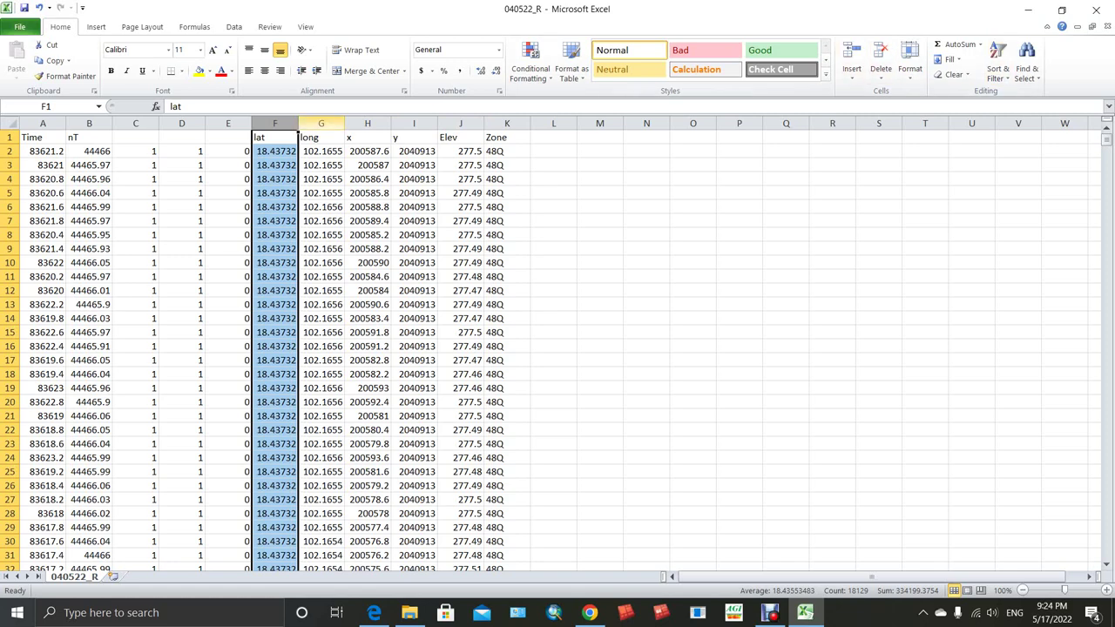
# Sort the data by the long values in column G in ascending and again in descending order, expanding the selection
pyautogui.click(320, 123)
pyautogui.click(998, 70)
pyautogui.click(1036, 93)
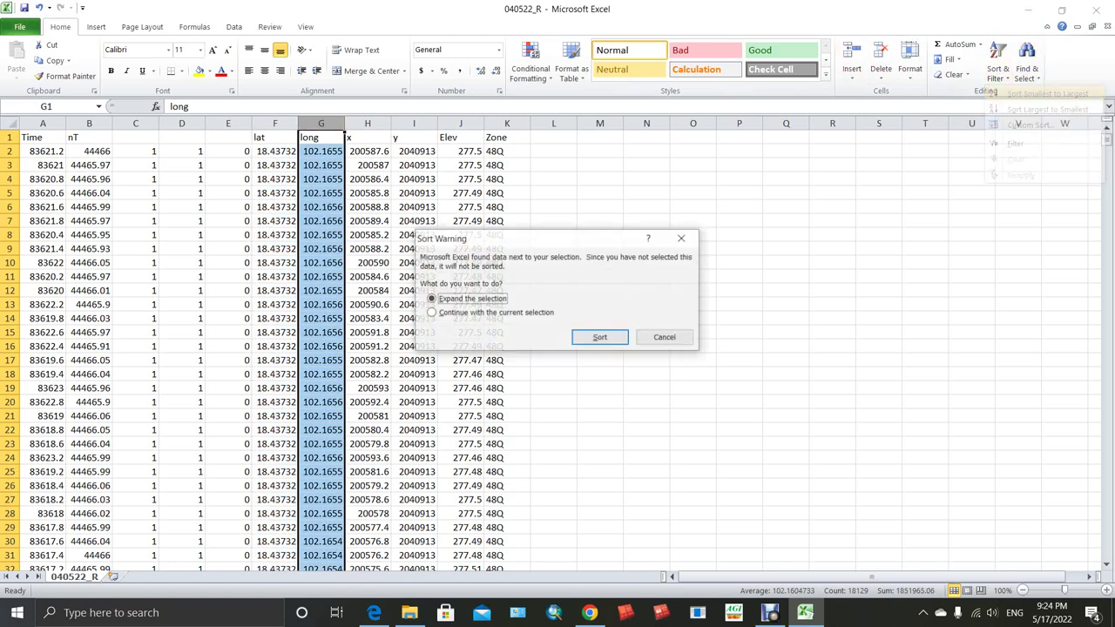
pyautogui.click(600, 337)
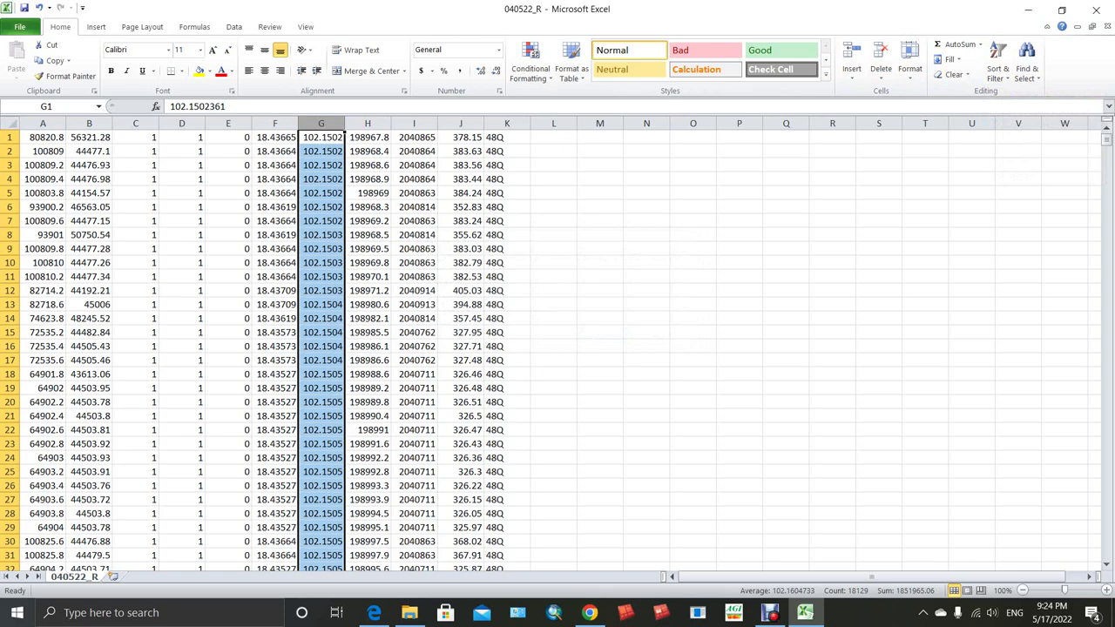
pyautogui.click(998, 69)
pyautogui.click(1036, 108)
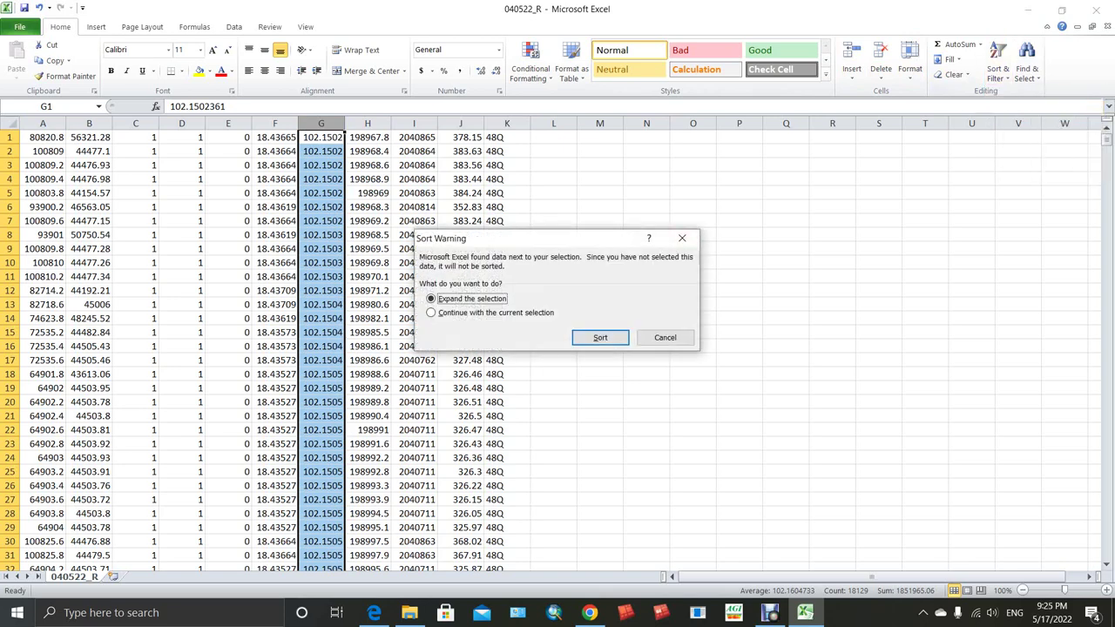
pyautogui.click(600, 337)
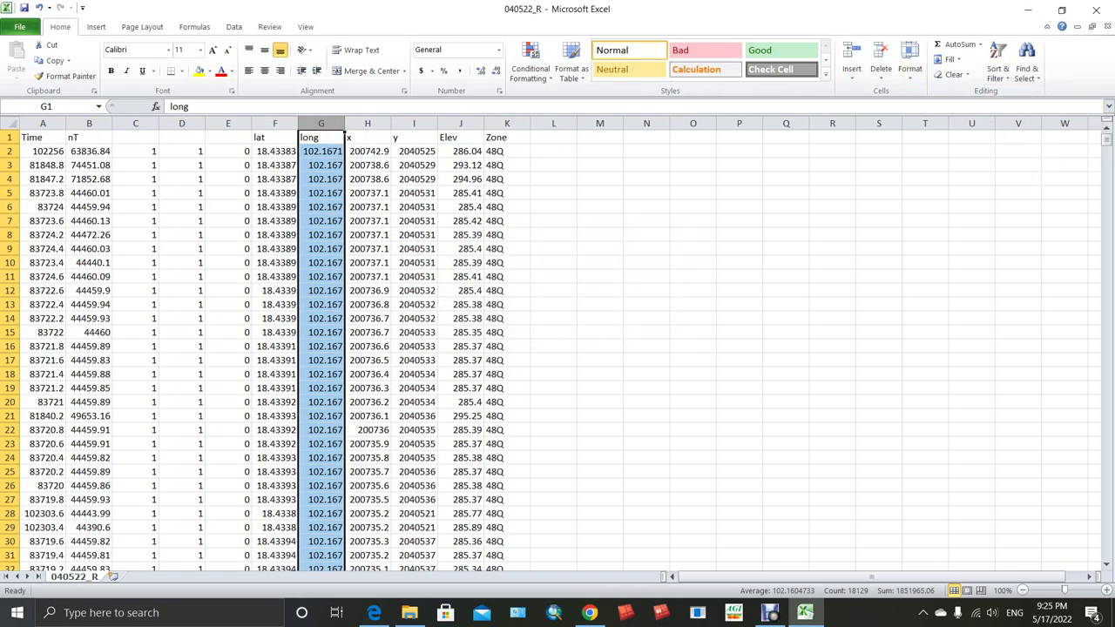
# Sort the data by the x values in column H from smallest to largest, expanding the selection
pyautogui.click(367, 122)
pyautogui.click(998, 70)
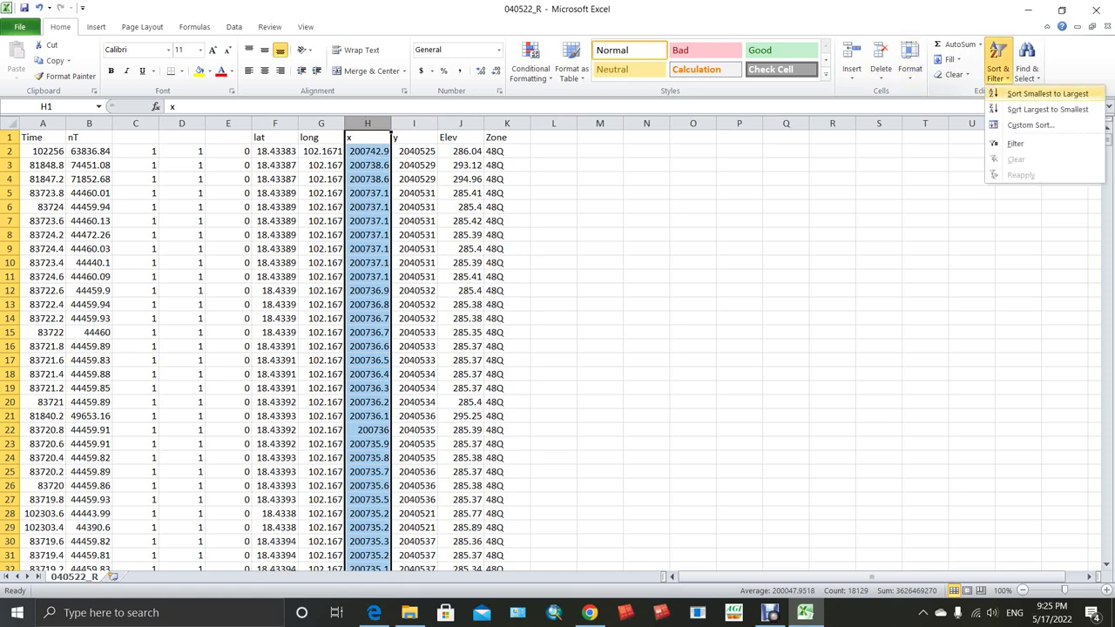
pyautogui.click(1045, 93)
pyautogui.click(600, 337)
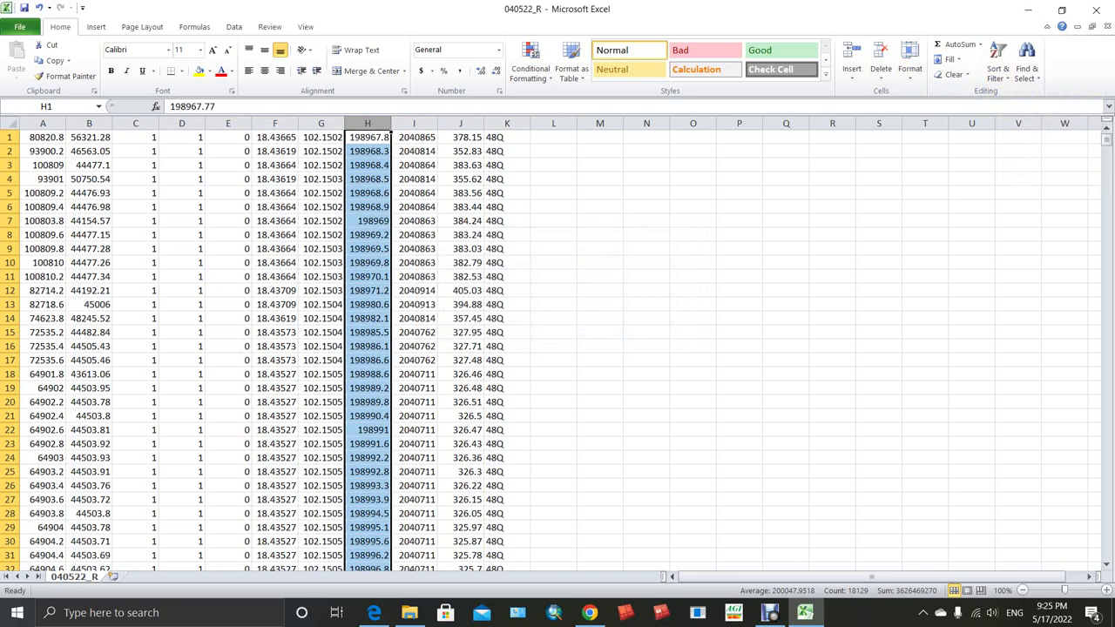
# Sort the data by the x values in column H from largest to smallest, expanding the selection
pyautogui.click(998, 70)
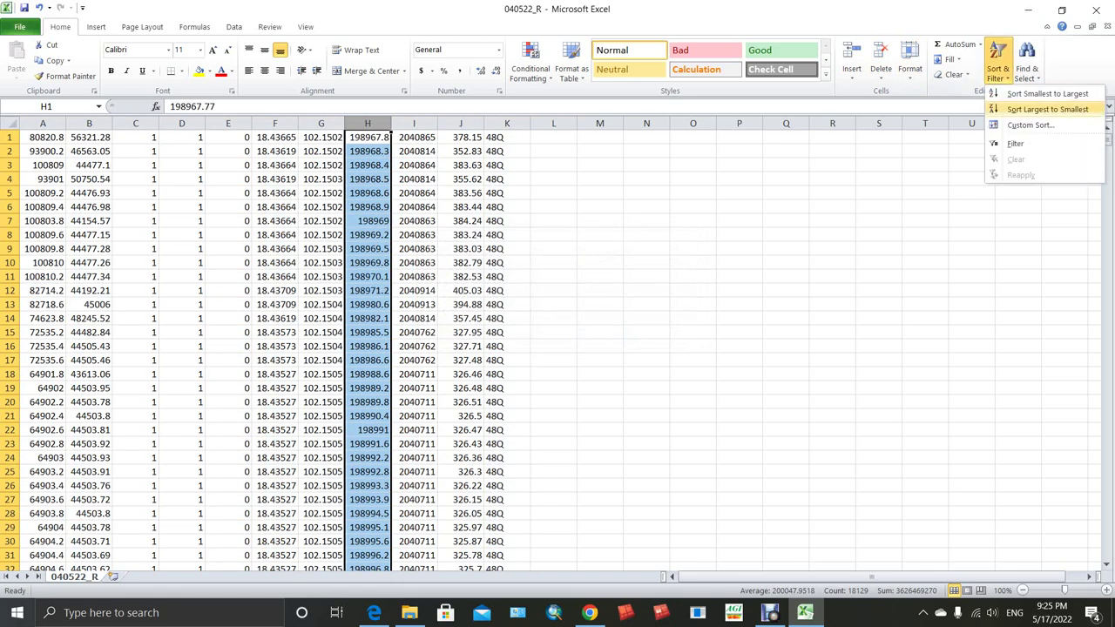
pyautogui.click(1044, 108)
pyautogui.press('Return')
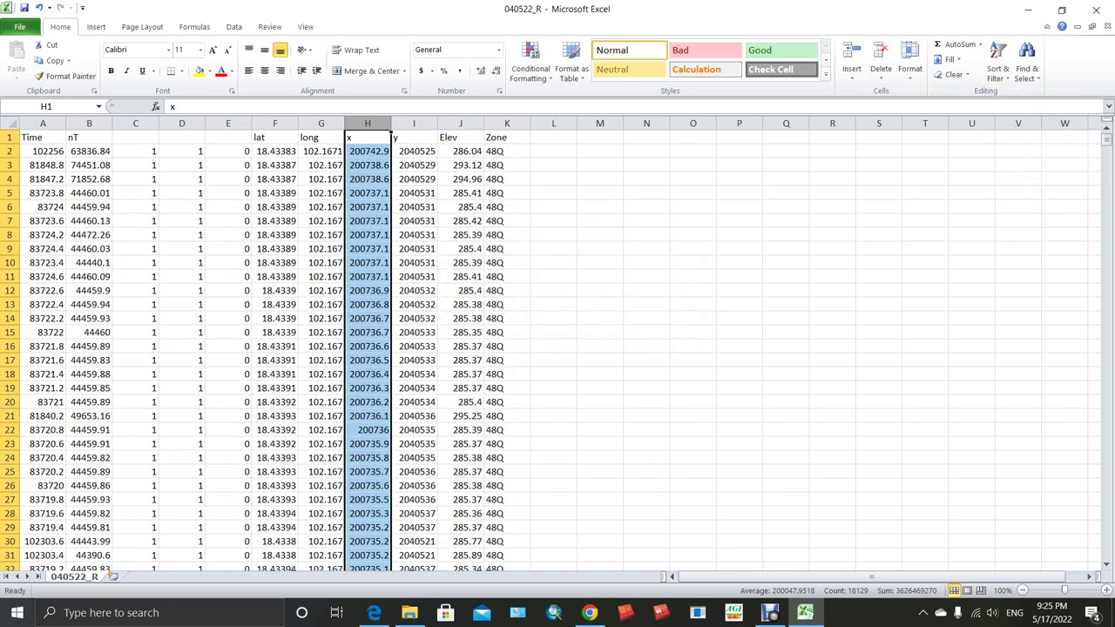
# Sort the data by the y values in column I in ascending and again in descending order, expanding the selection
pyautogui.click(413, 122)
pyautogui.click(998, 70)
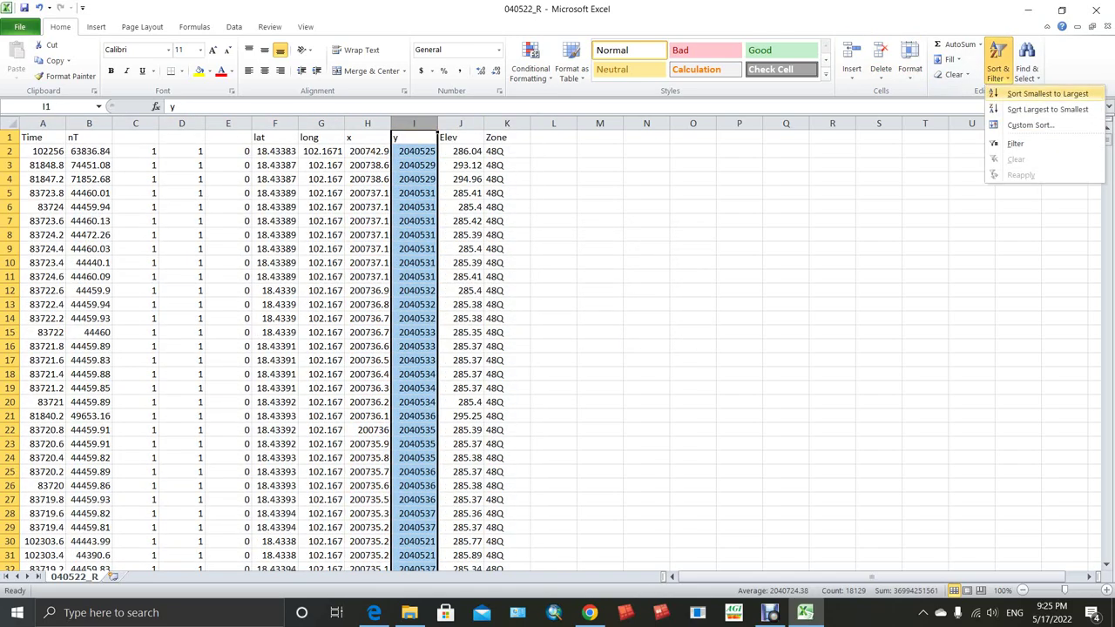
pyautogui.click(1044, 93)
pyautogui.press('Return')
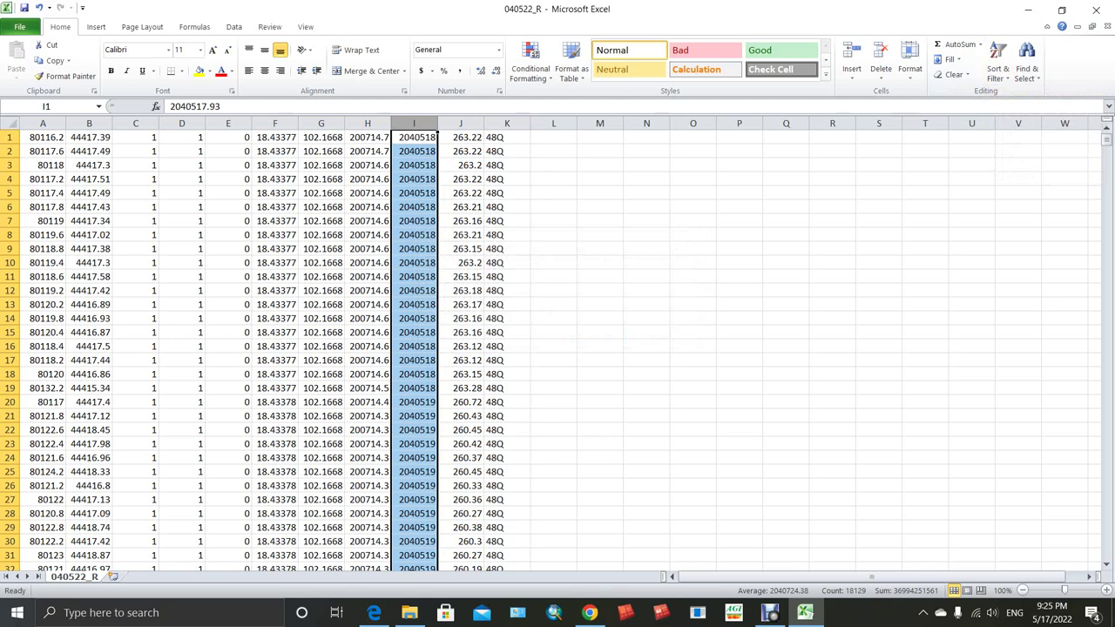
pyautogui.click(998, 69)
pyautogui.click(1036, 107)
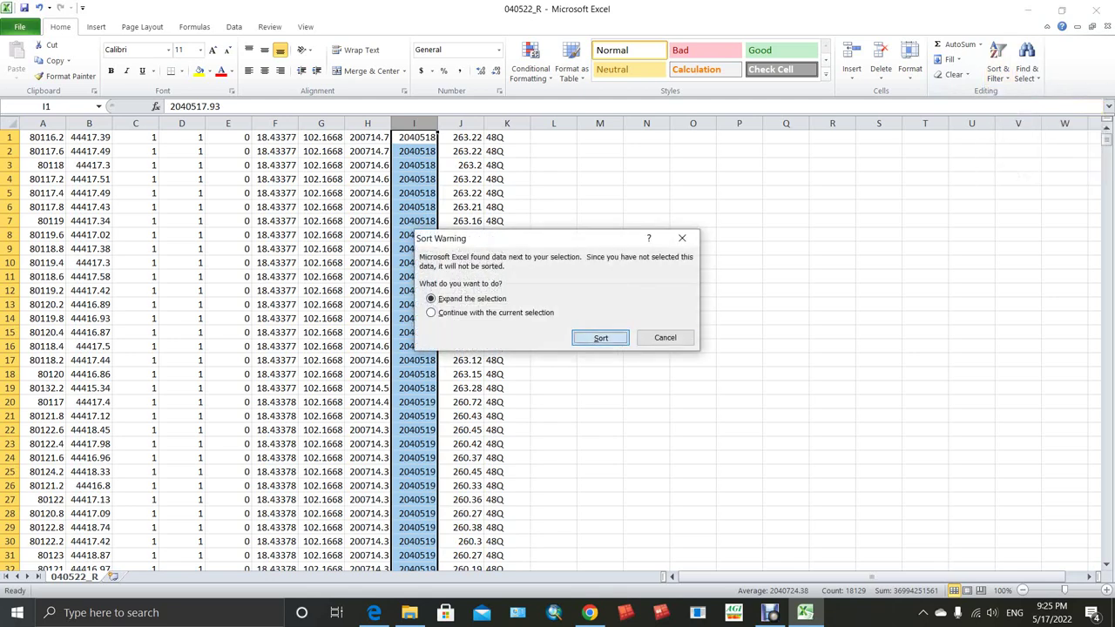
pyautogui.press('Return')
# Sort the data by the Elev values in column J from smallest to largest and again from largest to smallest, expanding the selection
pyautogui.click(460, 123)
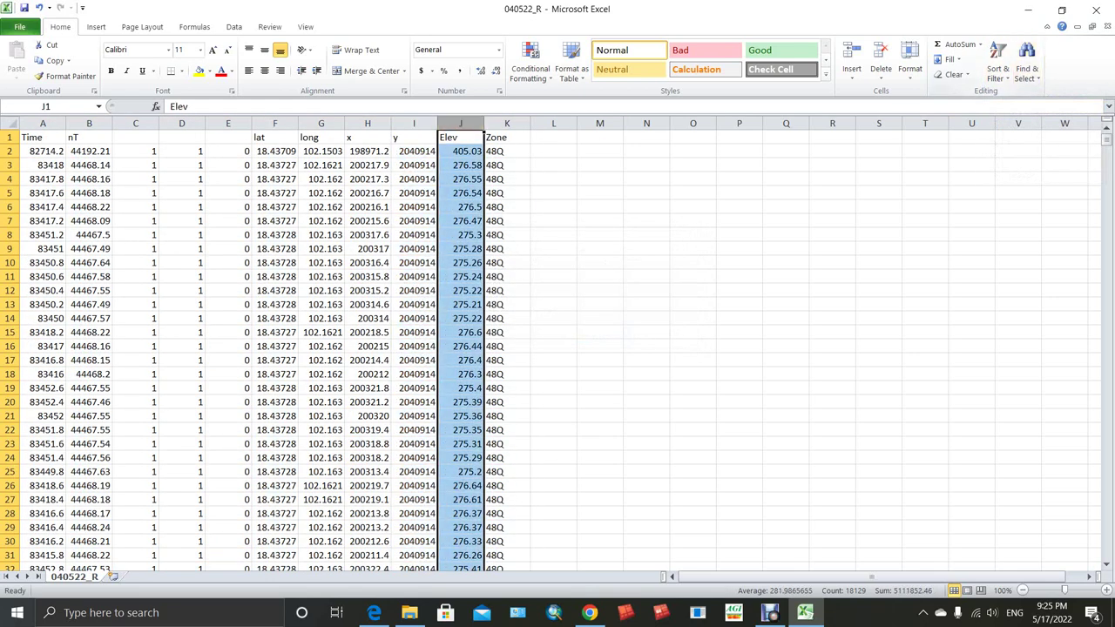
pyautogui.click(998, 70)
pyautogui.click(1036, 91)
pyautogui.click(600, 338)
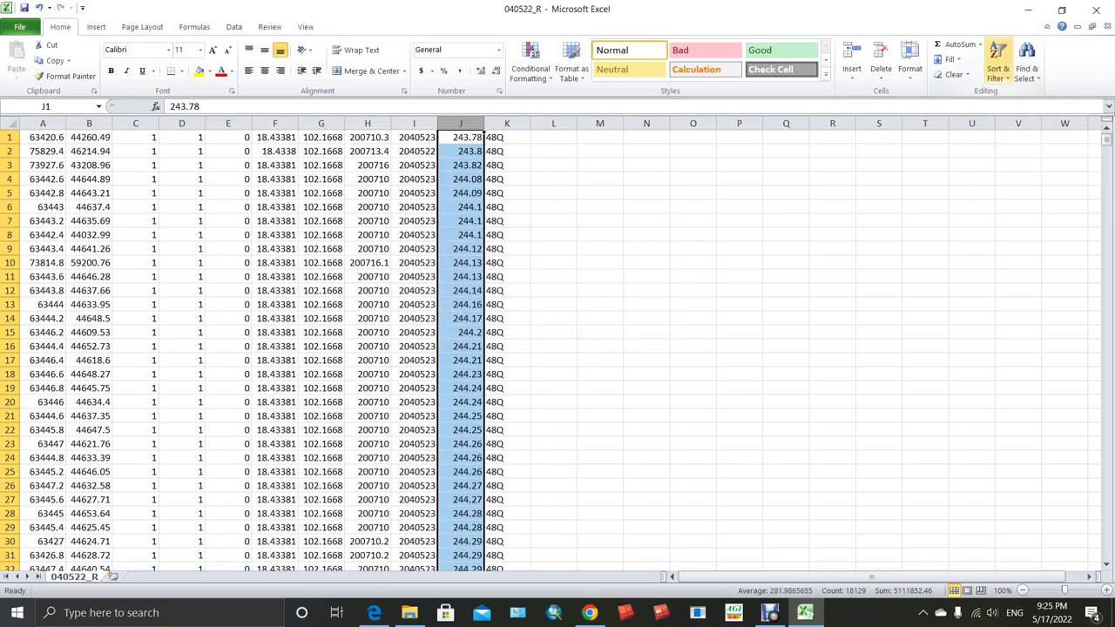
pyautogui.click(998, 69)
pyautogui.click(1036, 107)
pyautogui.click(600, 338)
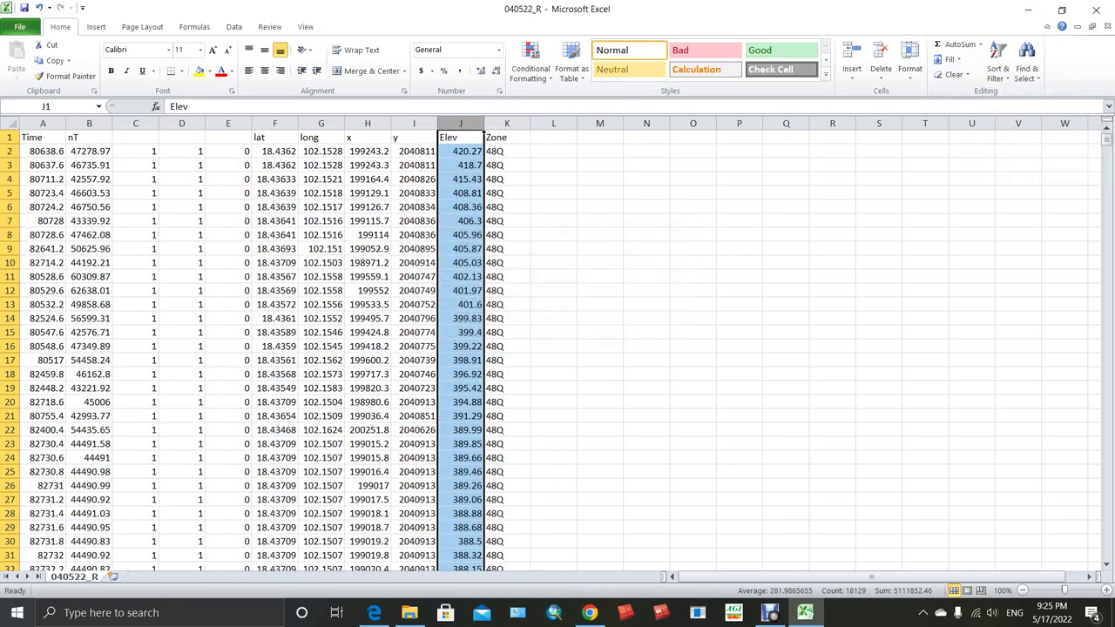
# Sort the data by the Time values in column A from smallest to largest, expanding the selection
pyautogui.click(507, 123)
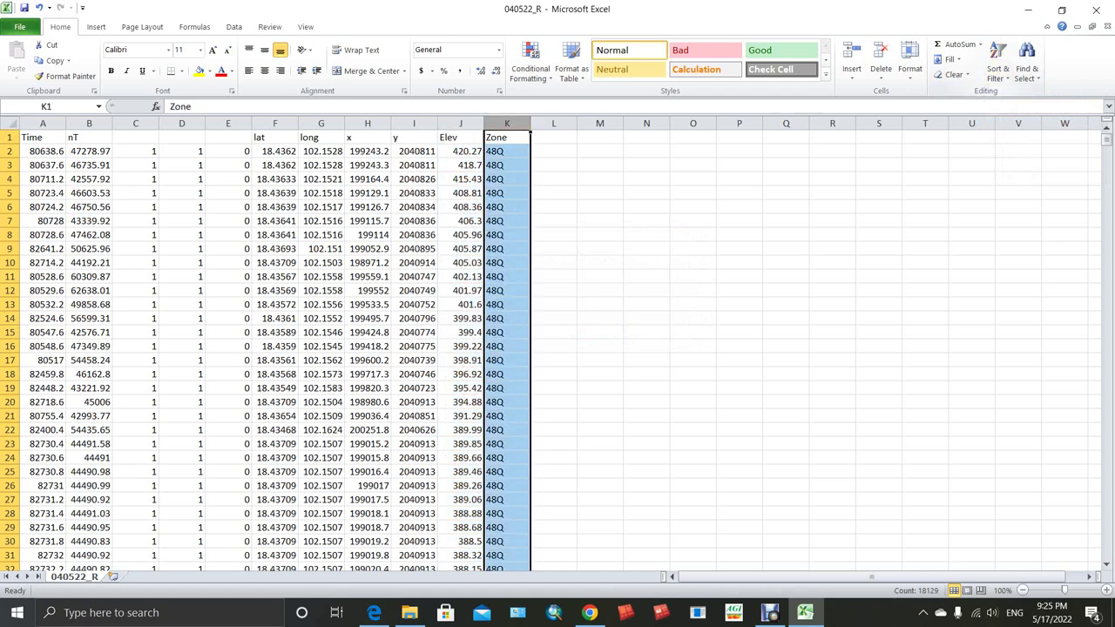
pyautogui.click(42, 123)
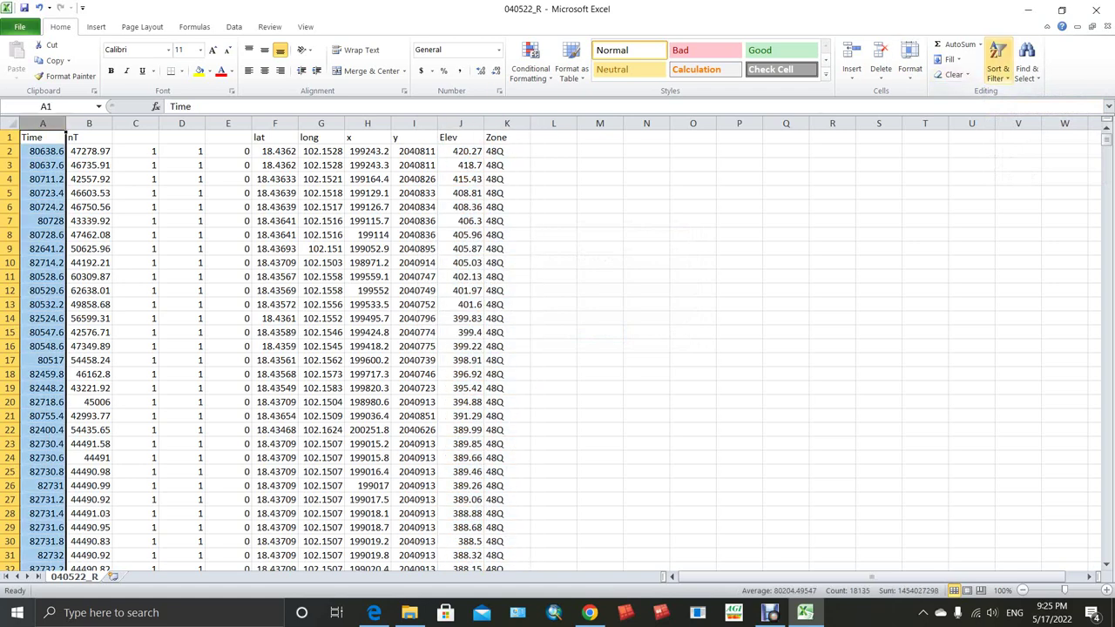
pyautogui.click(998, 63)
pyautogui.click(1028, 92)
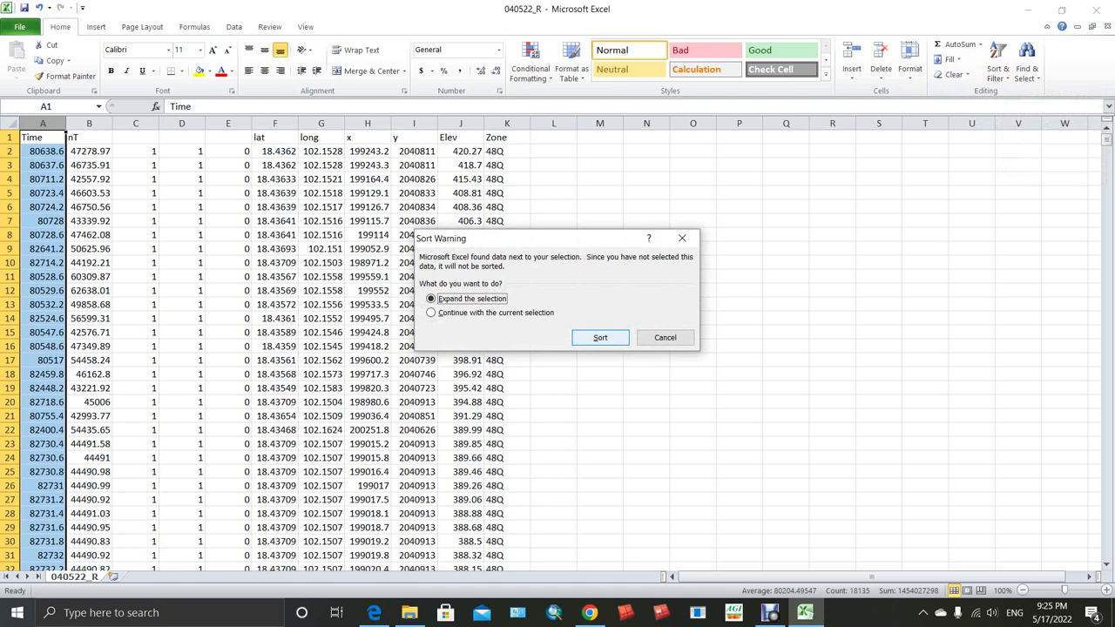
pyautogui.click(600, 338)
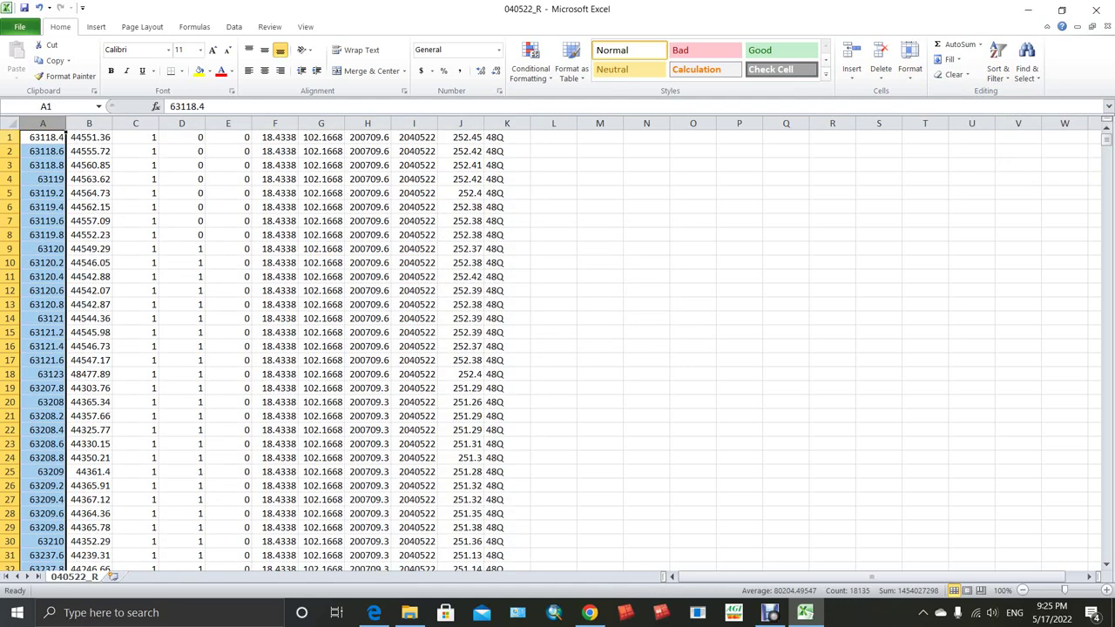
pyautogui.click(552, 165)
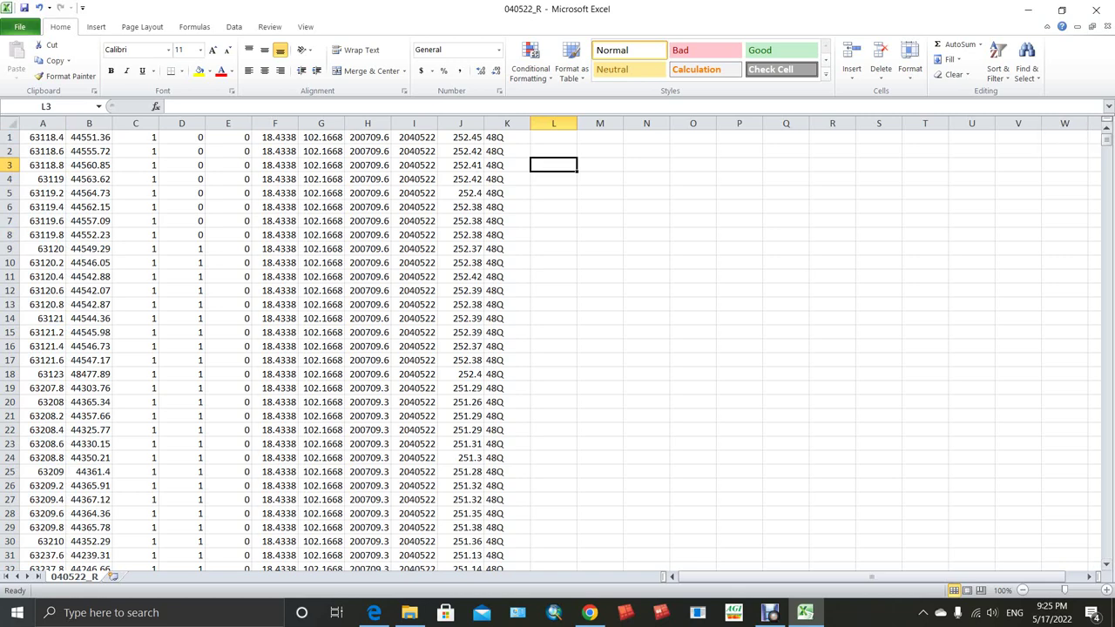
# Sort the data by the nT values in column B in ascending and again in descending order, expanding the selection
pyautogui.click(42, 123)
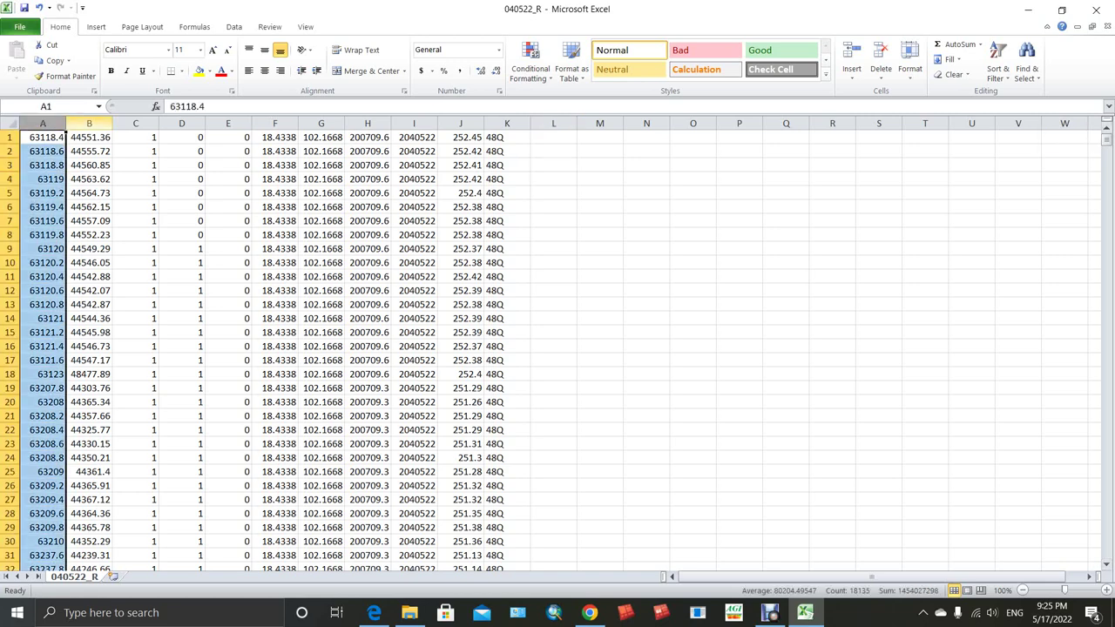
pyautogui.click(89, 123)
pyautogui.click(1006, 70)
pyautogui.click(1028, 92)
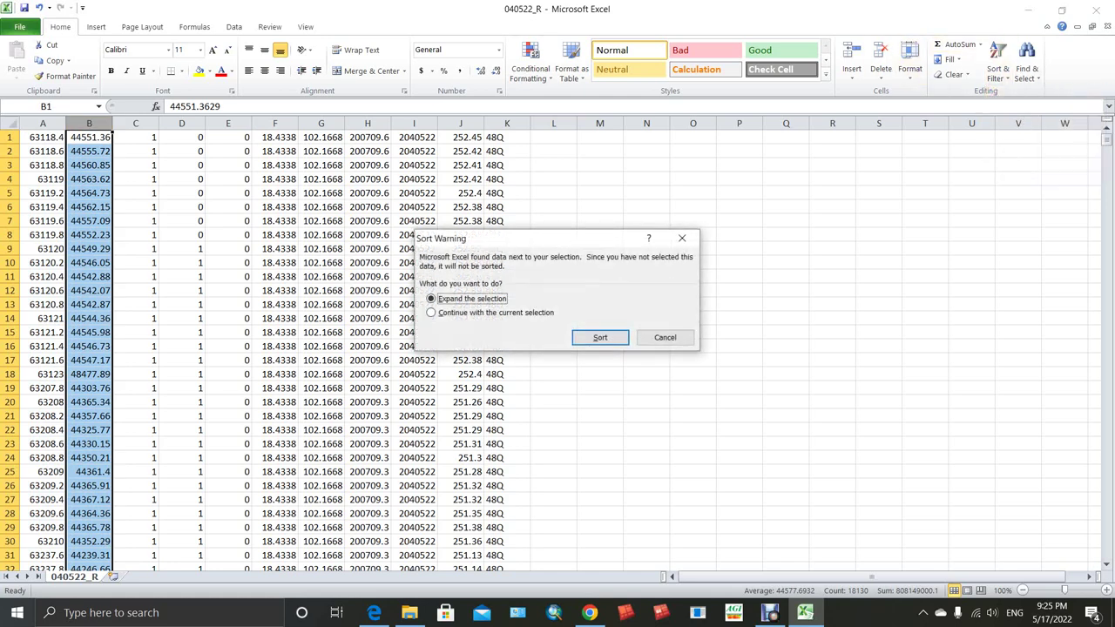
pyautogui.click(600, 337)
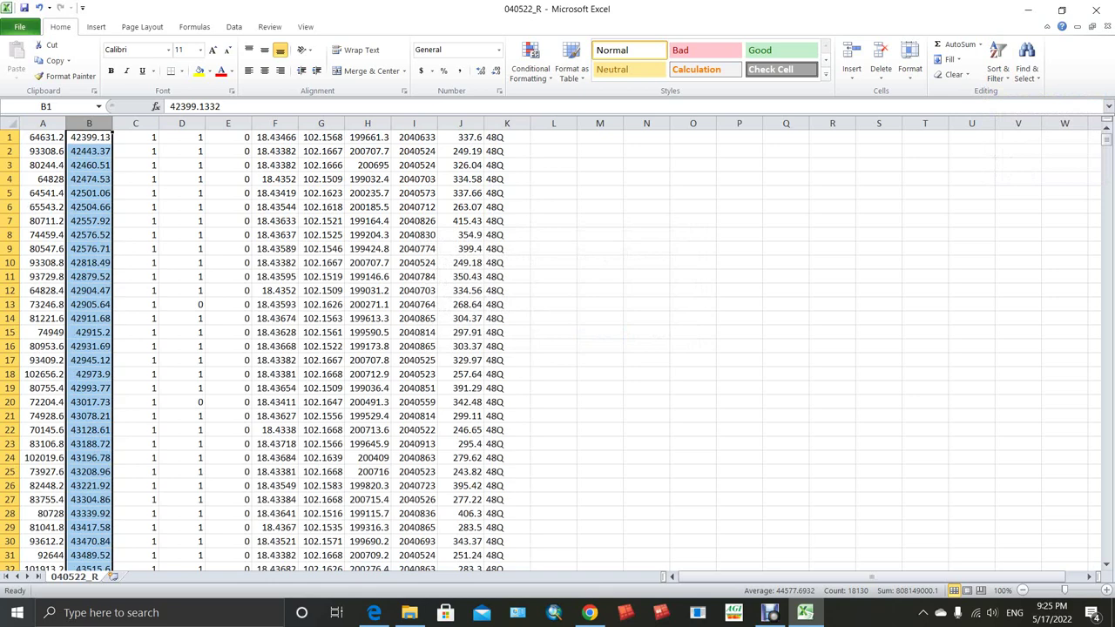
pyautogui.click(997, 69)
pyautogui.click(1040, 110)
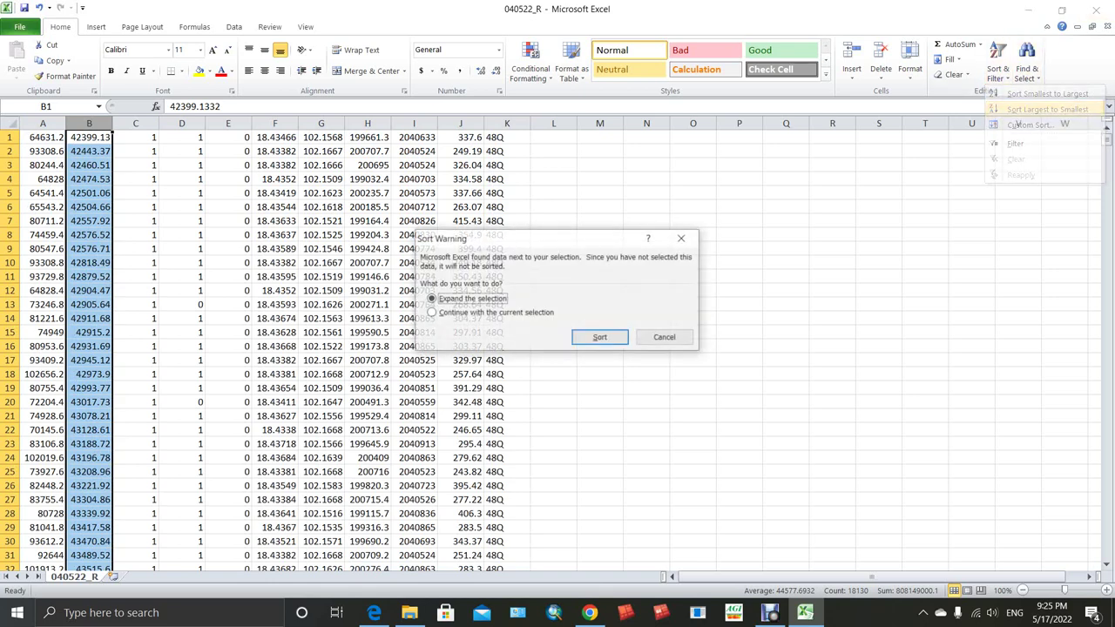
pyautogui.press('Return')
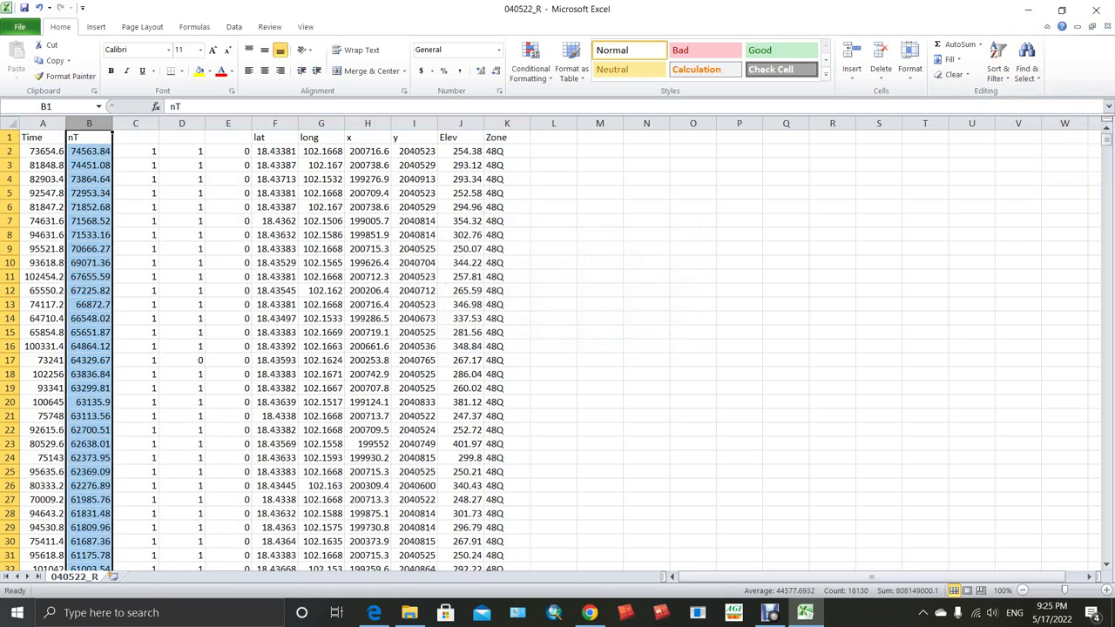
# Sort the data by the Time values in column A in ascending and again in descending order, expanding the selection
pyautogui.click(42, 122)
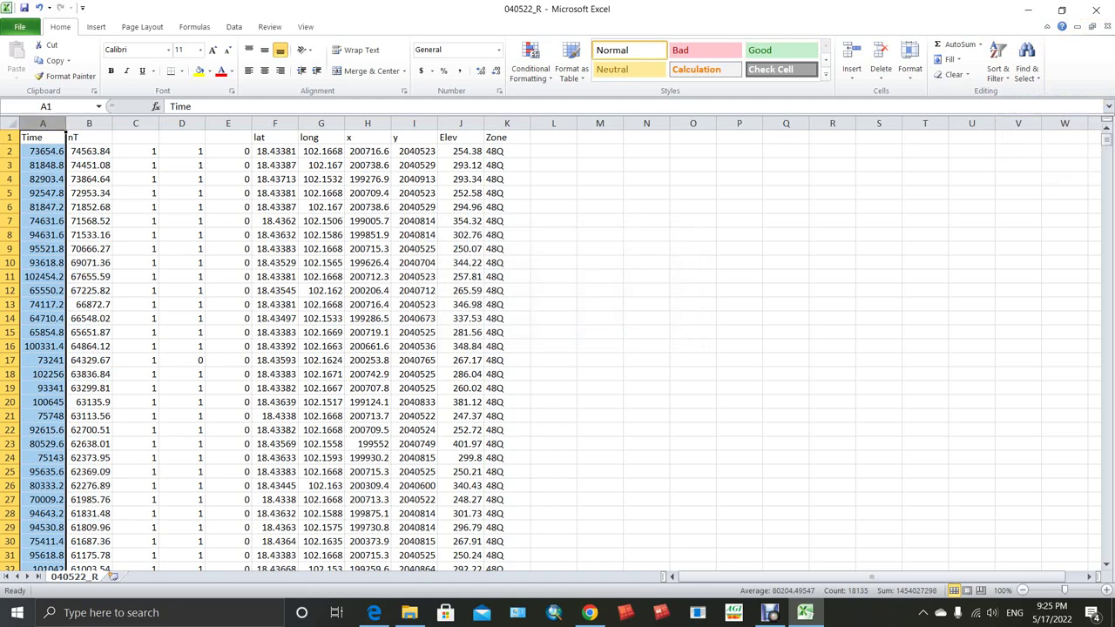
pyautogui.click(997, 70)
pyautogui.click(1041, 93)
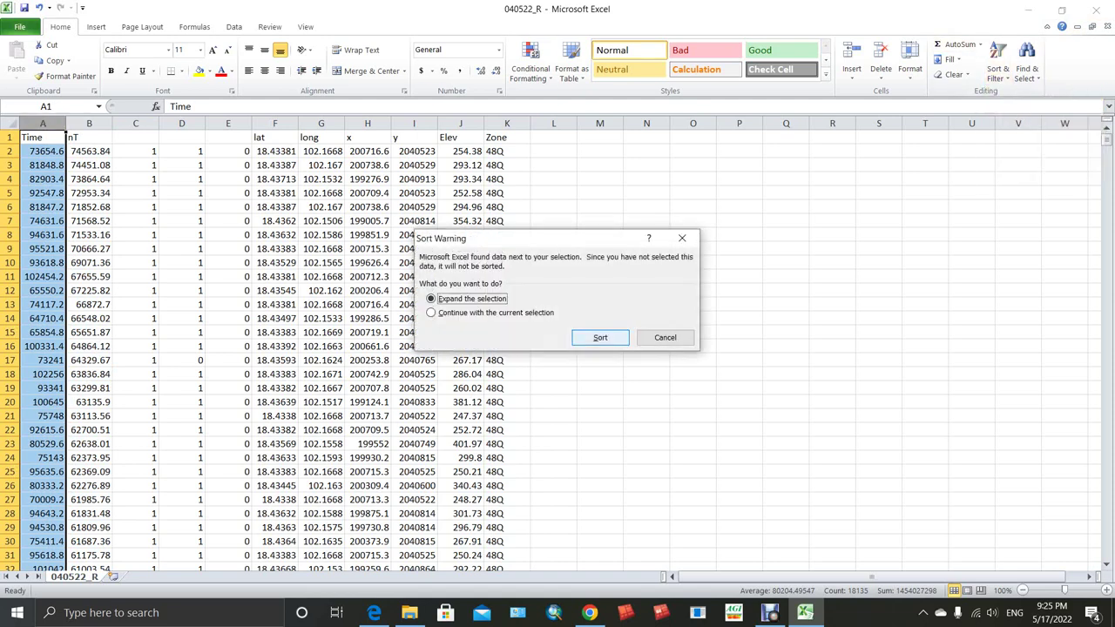
pyautogui.press('Return')
pyautogui.click(997, 70)
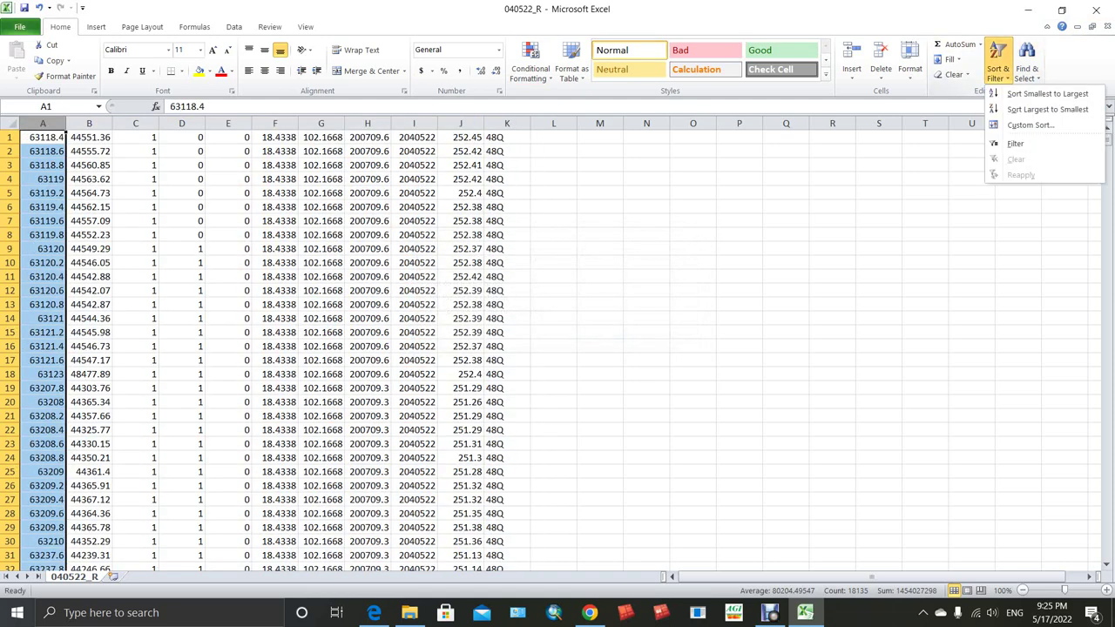
pyautogui.click(1046, 108)
pyautogui.press('Return')
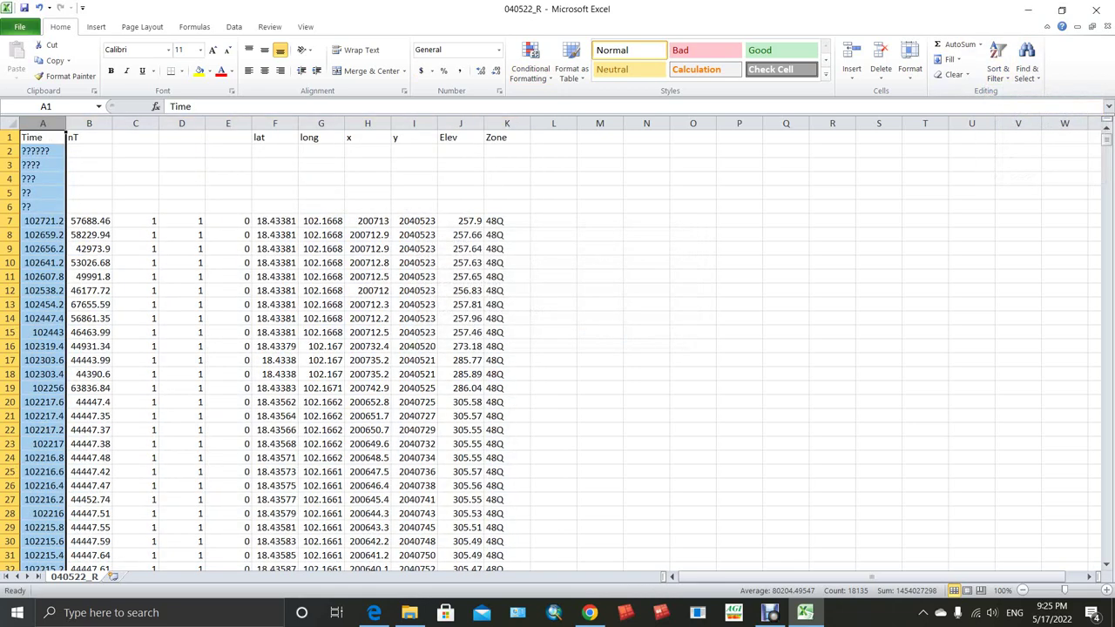
# Delete rows 2 to 6, which contain only question marks in the Time column
pyautogui.moveTo(9, 150); pyautogui.dragTo(9, 207)
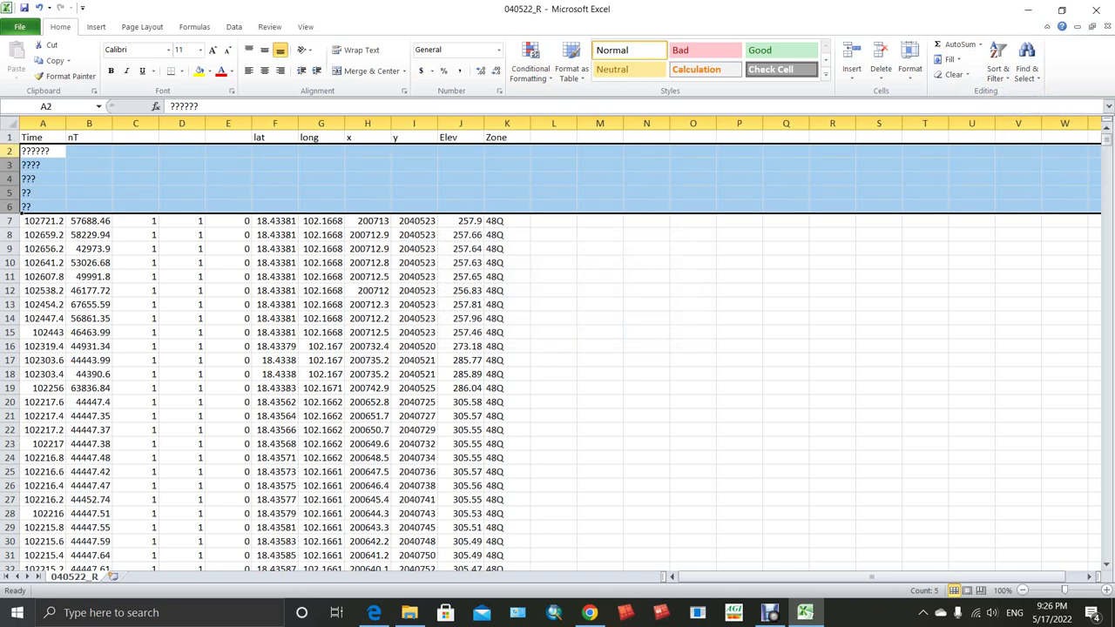
pyautogui.rightClick(10, 150)
pyautogui.click(35, 259)
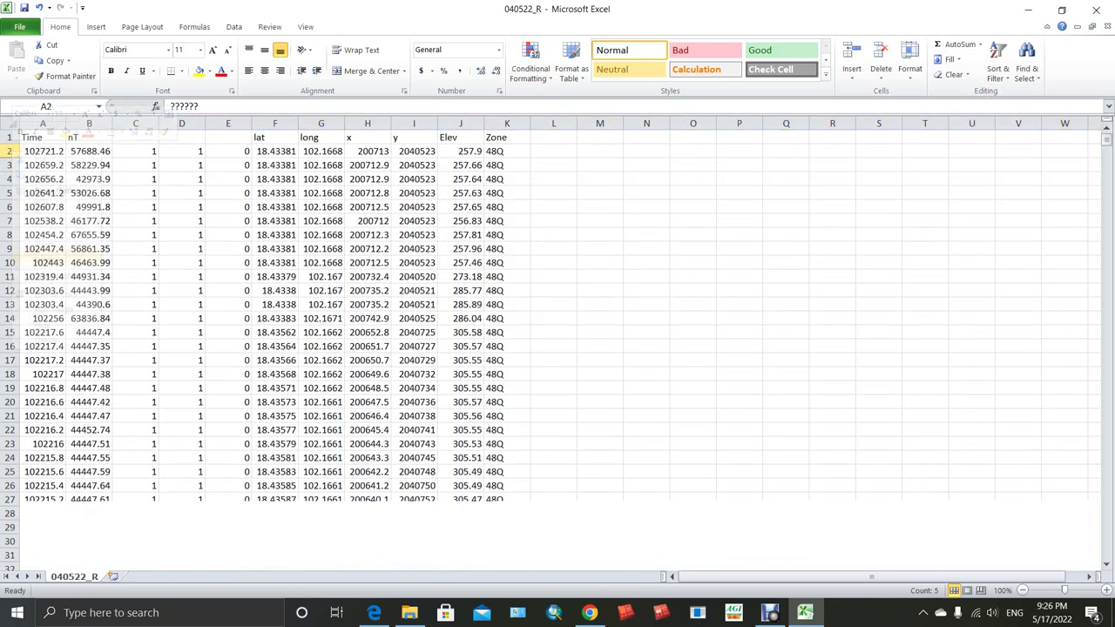
pyautogui.click(43, 122)
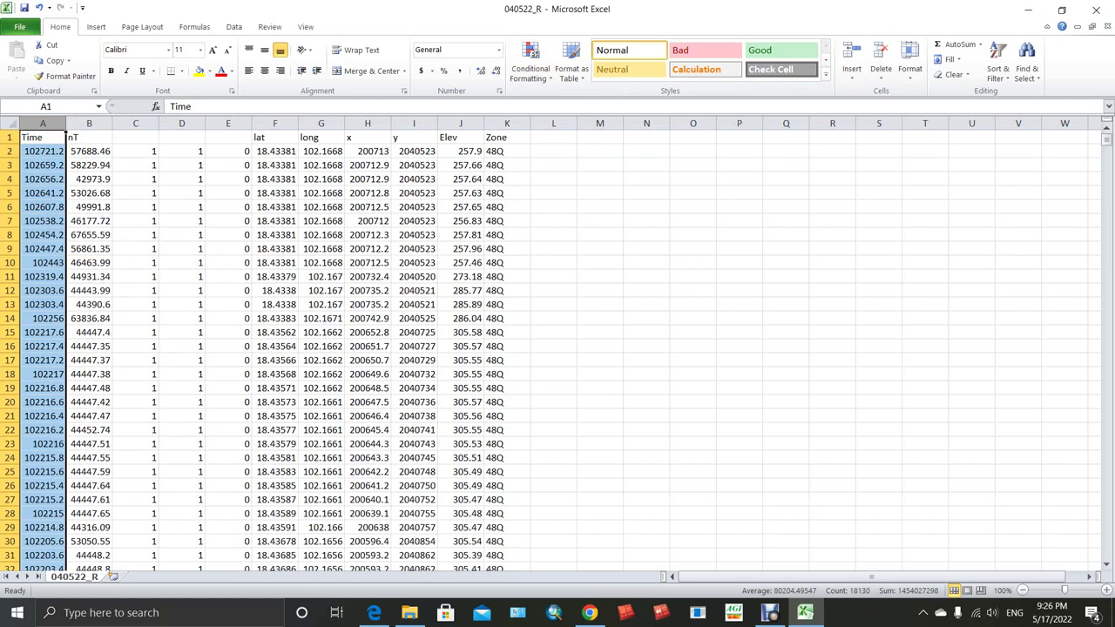
pyautogui.click(410, 612)
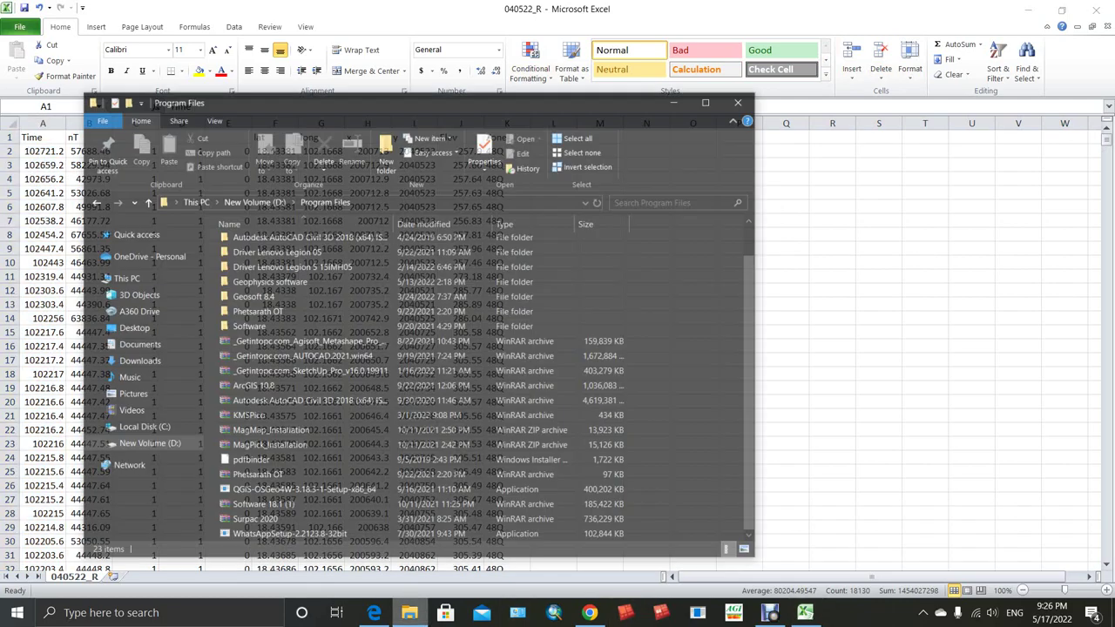
pyautogui.click(130, 426)
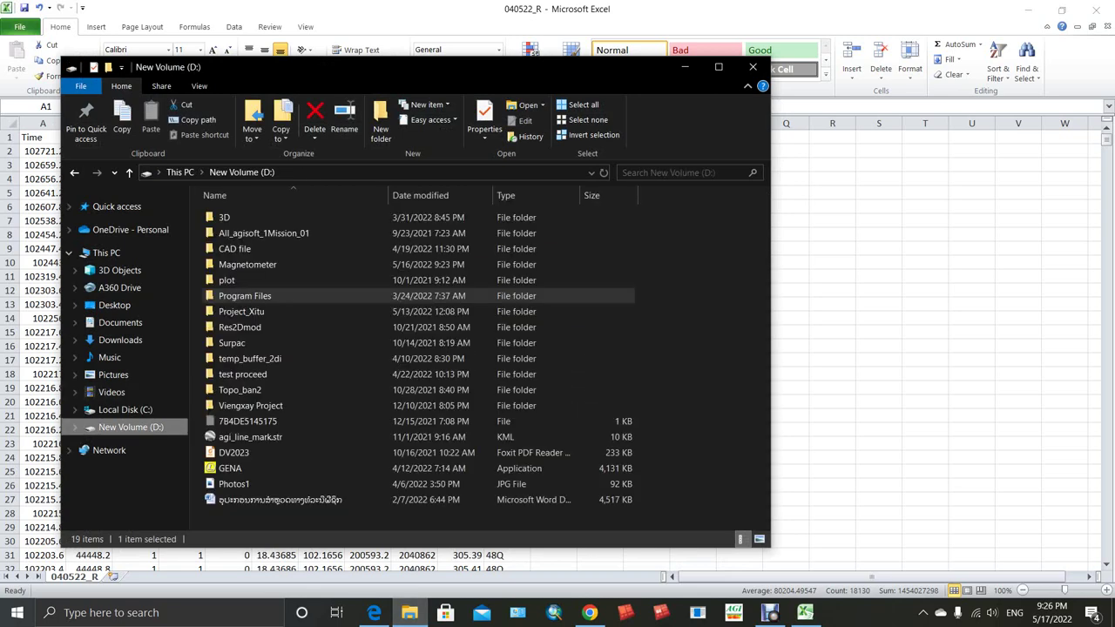
pyautogui.hotkey('alt', 'Tab')
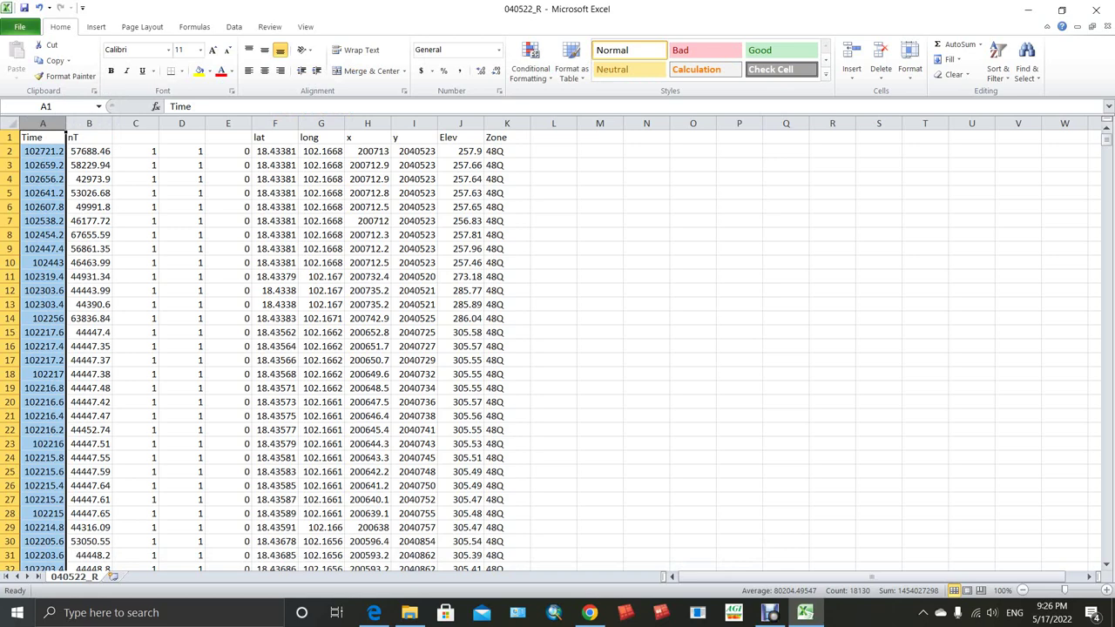
# Label column C with the header Sq in cell C1
pyautogui.click(135, 137)
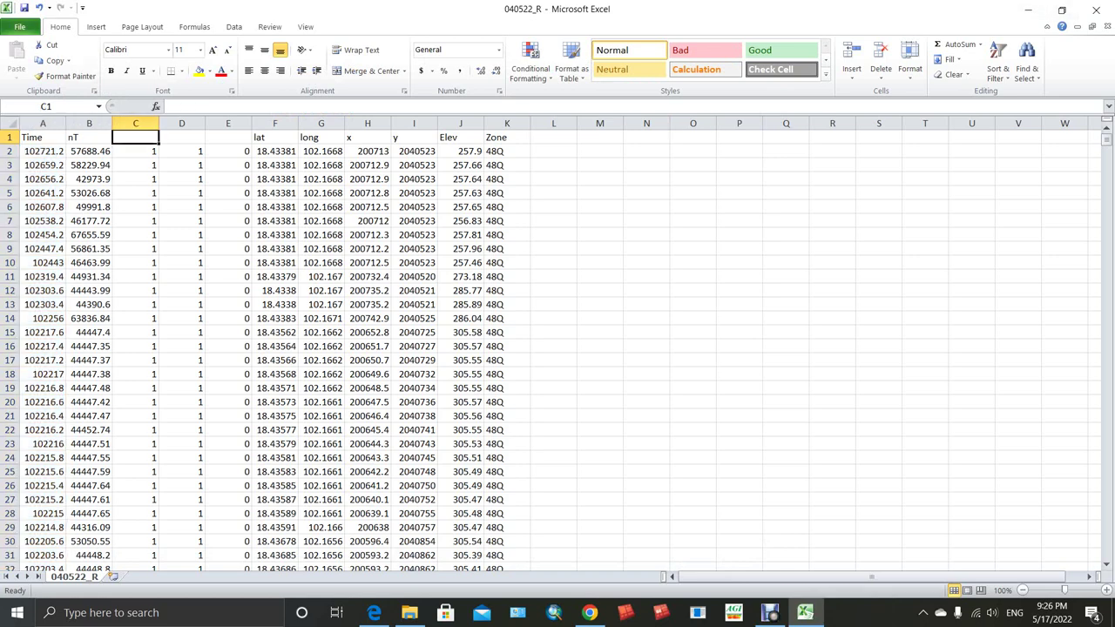
pyautogui.write('Ssq')
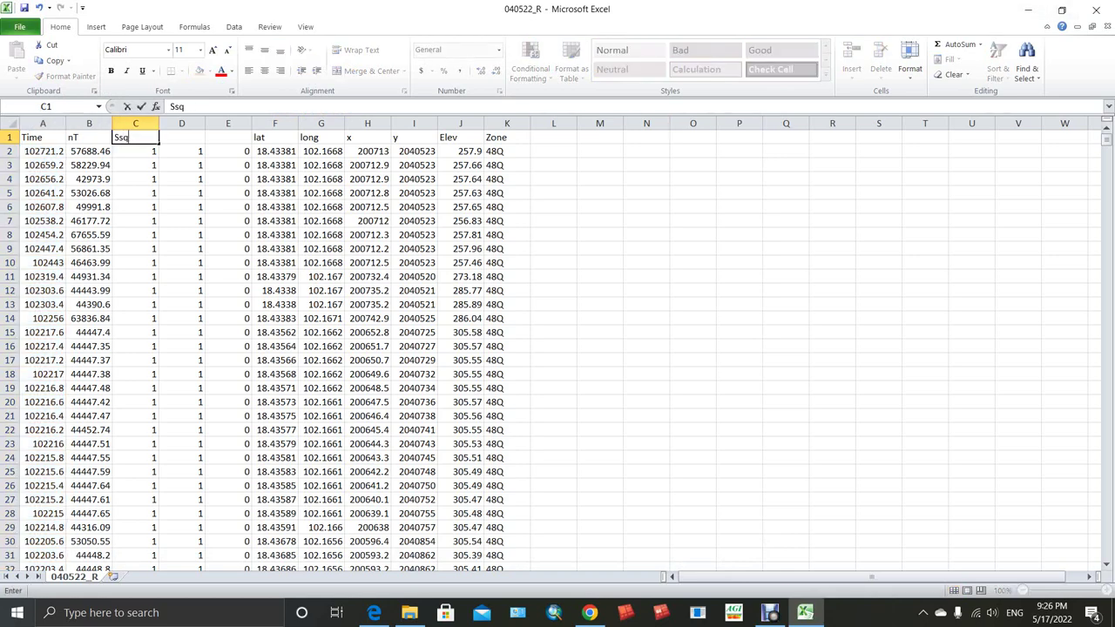
pyautogui.press('BackSpace')
pyautogui.write('q')
pyautogui.press('BackSpace')
pyautogui.press('BackSpace')
pyautogui.write('q')
pyautogui.press('Tab')
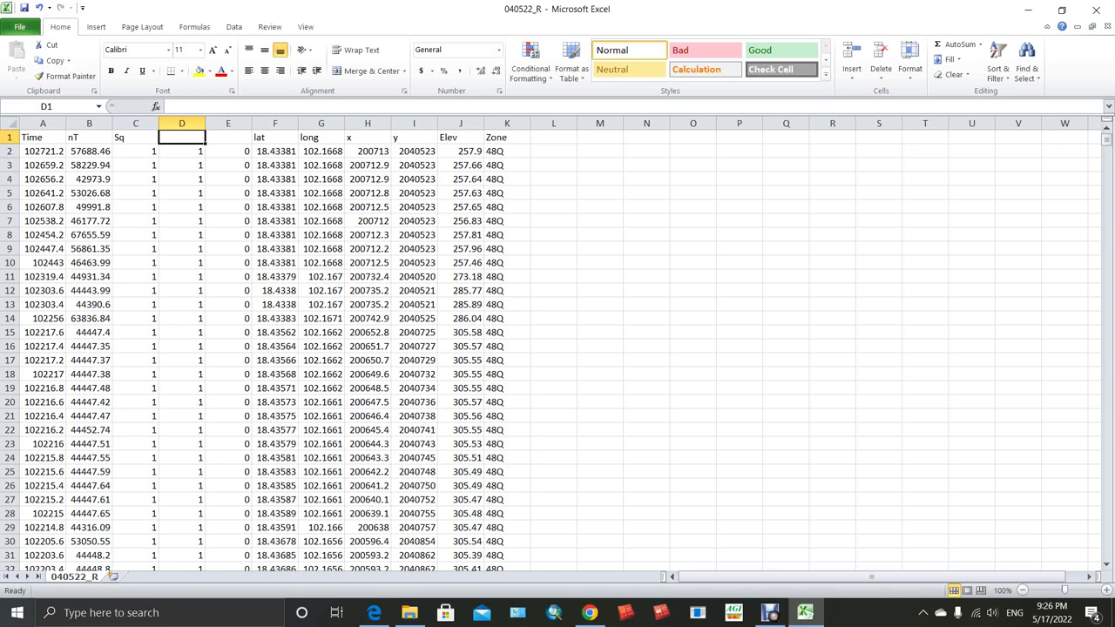
# Label column D as _Sq and column E as :Sq in the header row
pyautogui.write('_Sq')
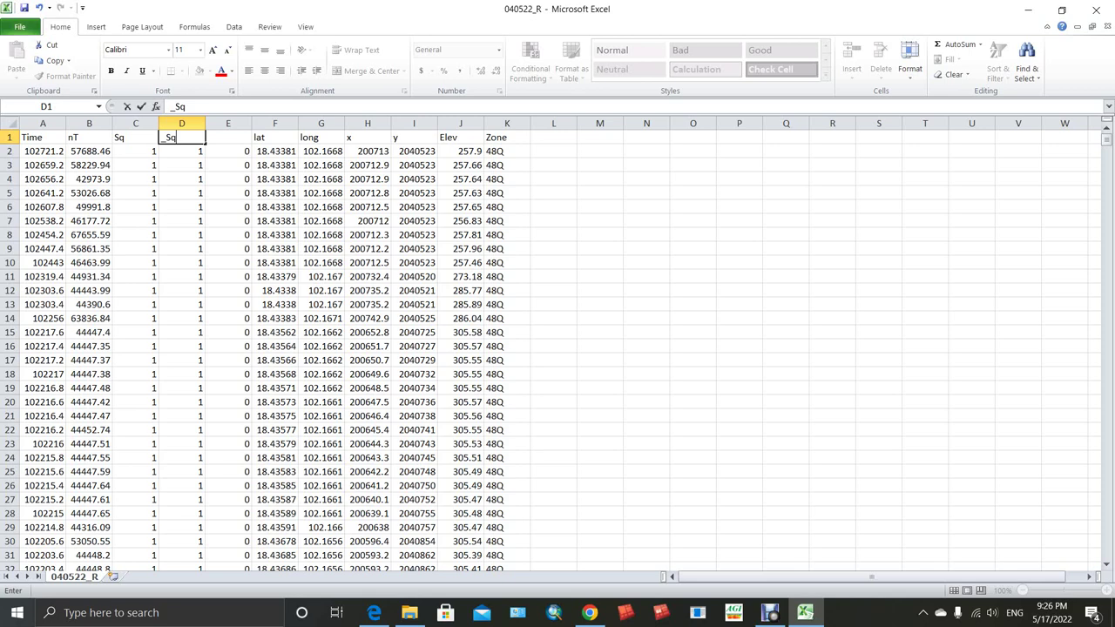
pyautogui.press('Tab')
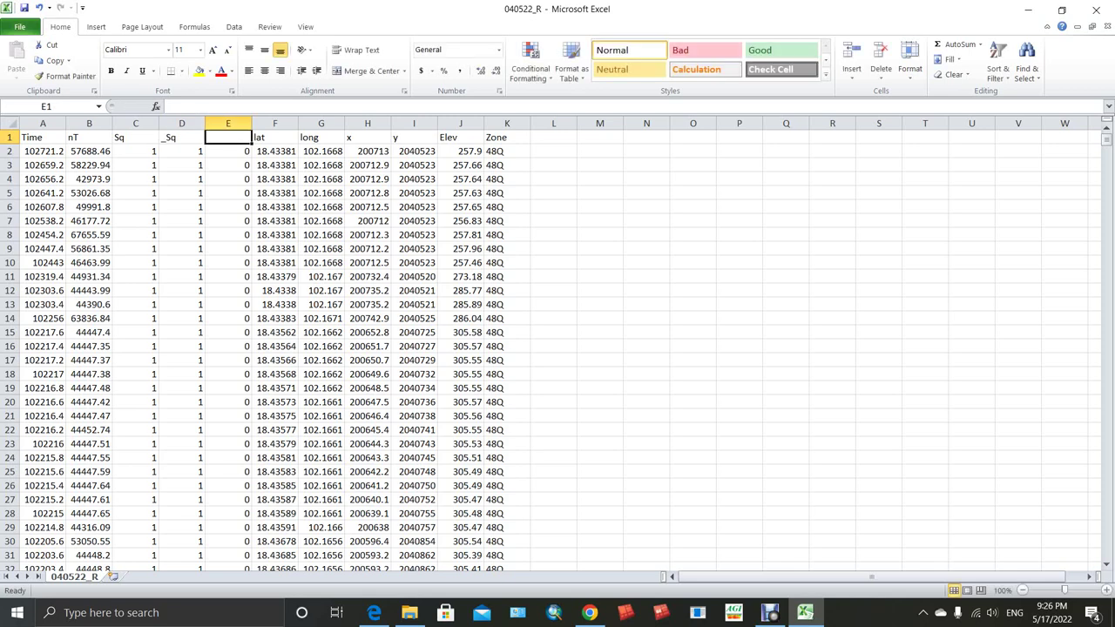
pyautogui.write(':')
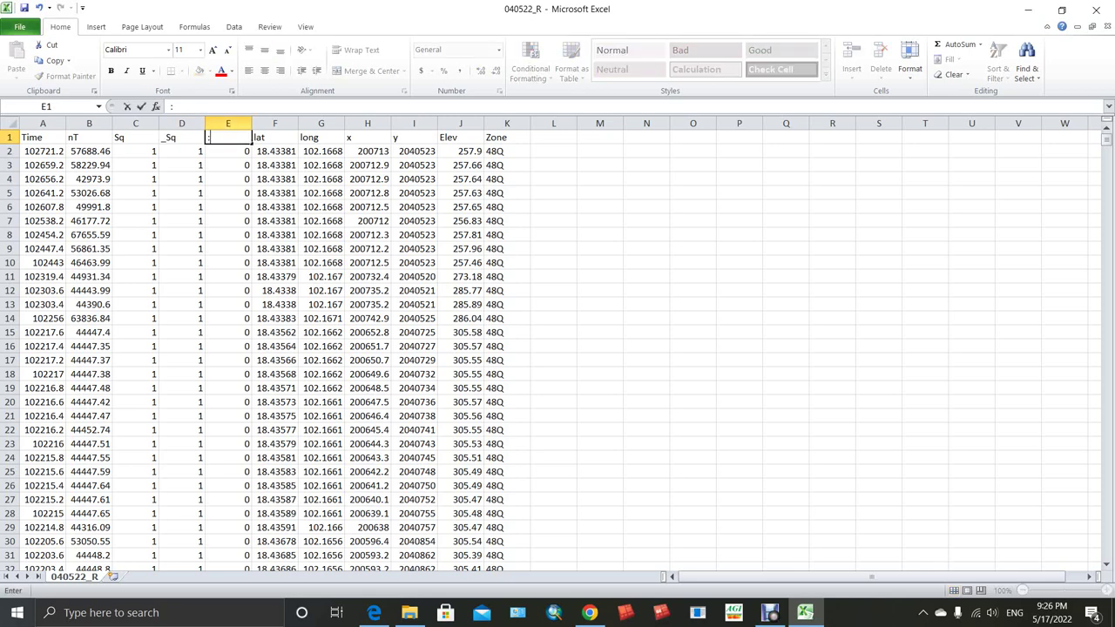
pyautogui.write('Sq')
pyautogui.click(599, 290)
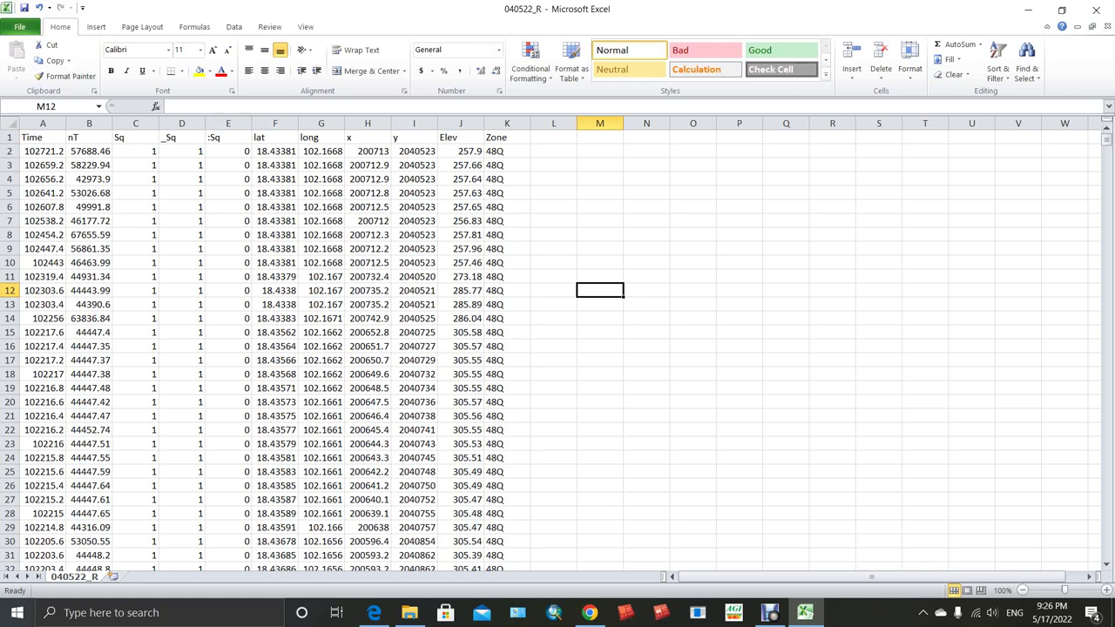
# Switch to File Explorer and browse drive D to the base folder within Magnetometer, Namthom Project, raw dat, 040522
pyautogui.click(410, 613)
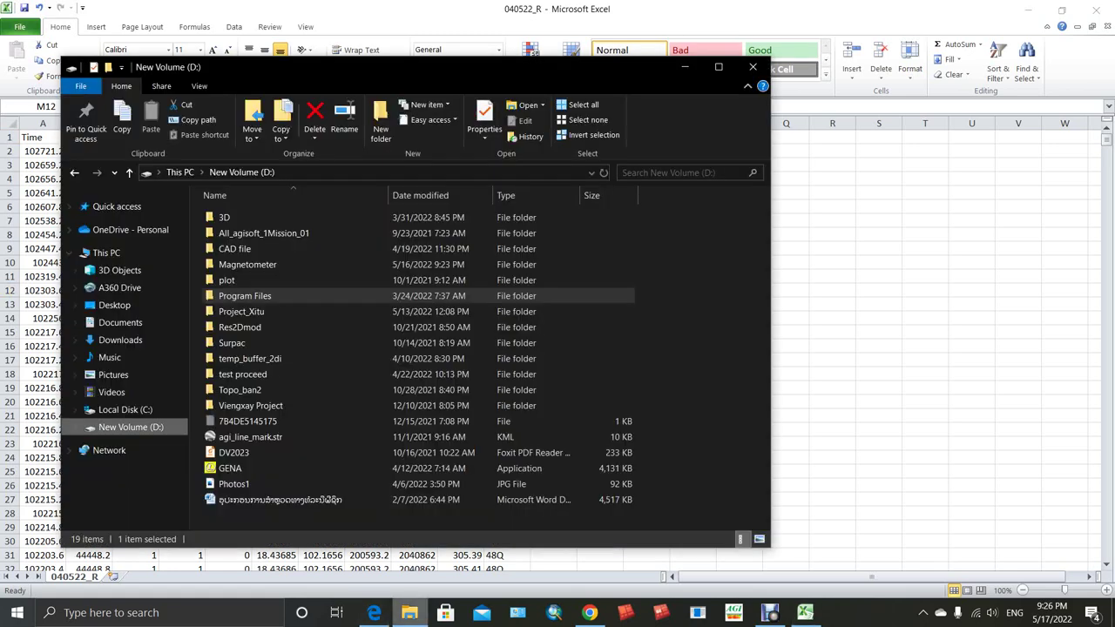
pyautogui.hotkey('alt', 'Tab')
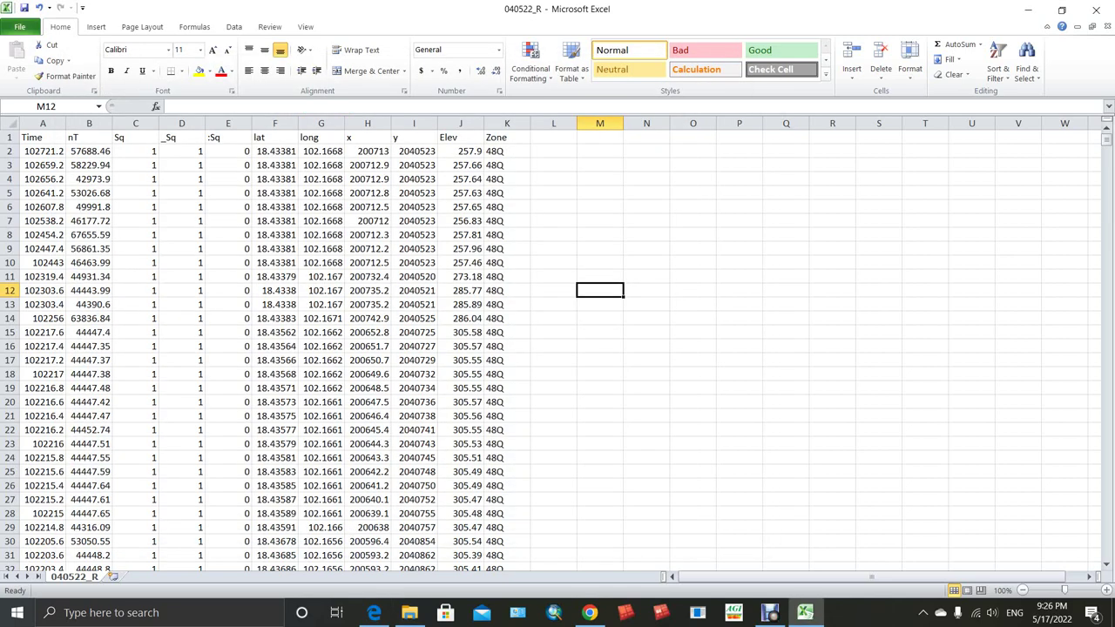
pyautogui.click(409, 612)
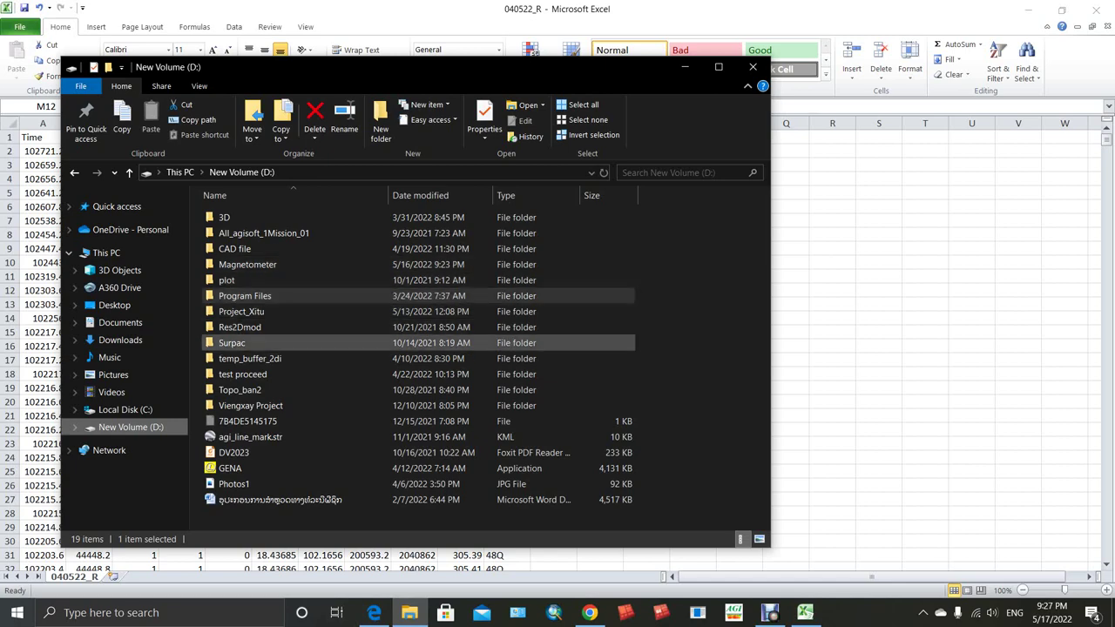
pyautogui.doubleClick(247, 263)
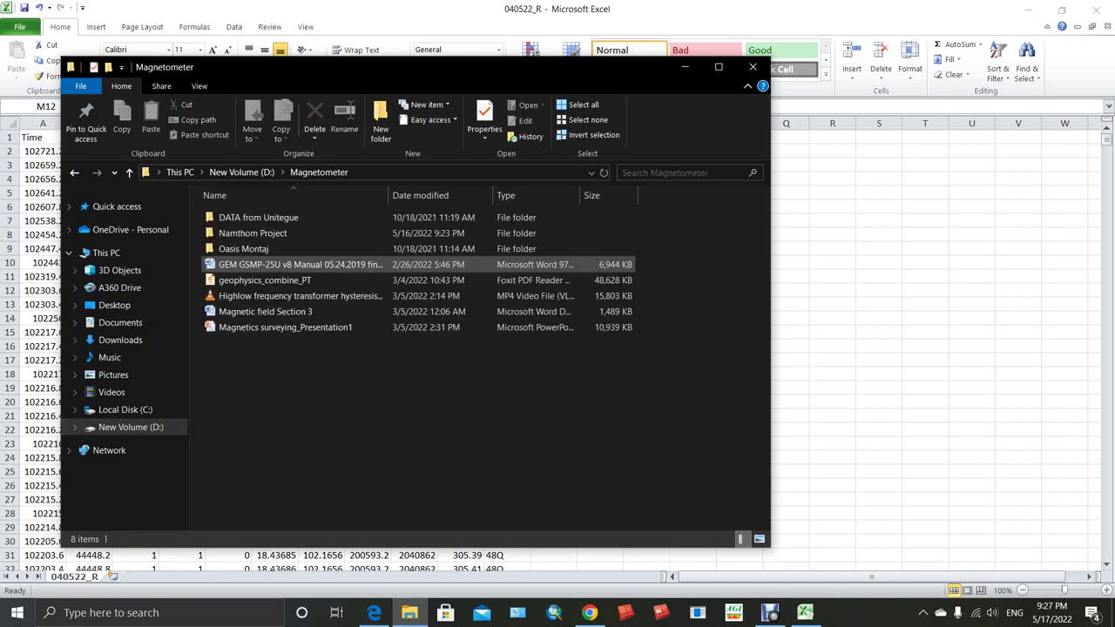
pyautogui.click(252, 233)
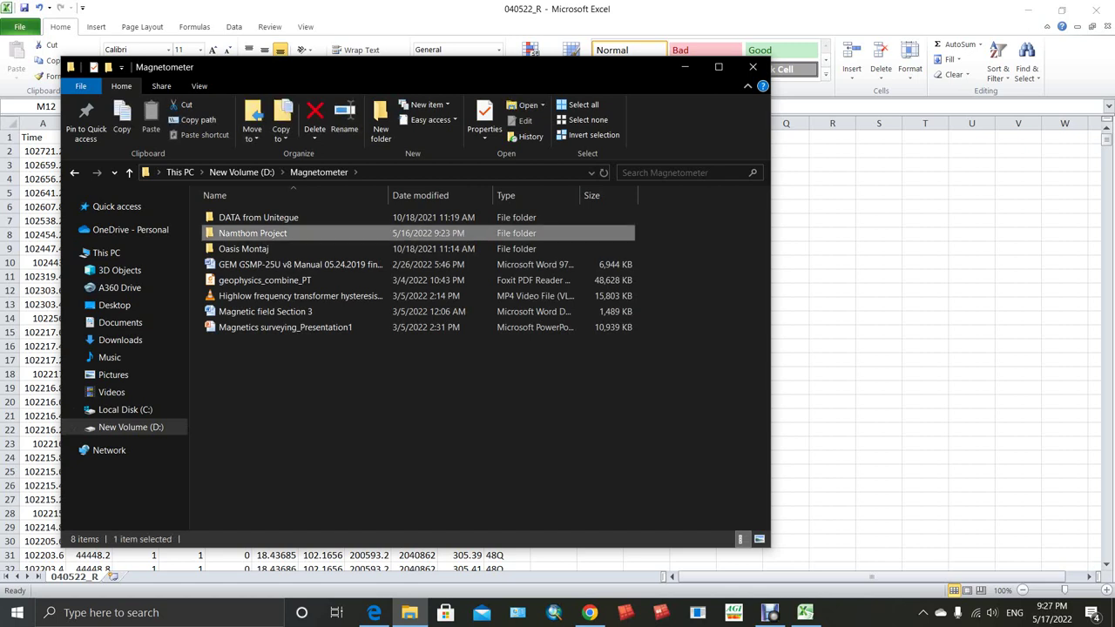
pyautogui.doubleClick(253, 233)
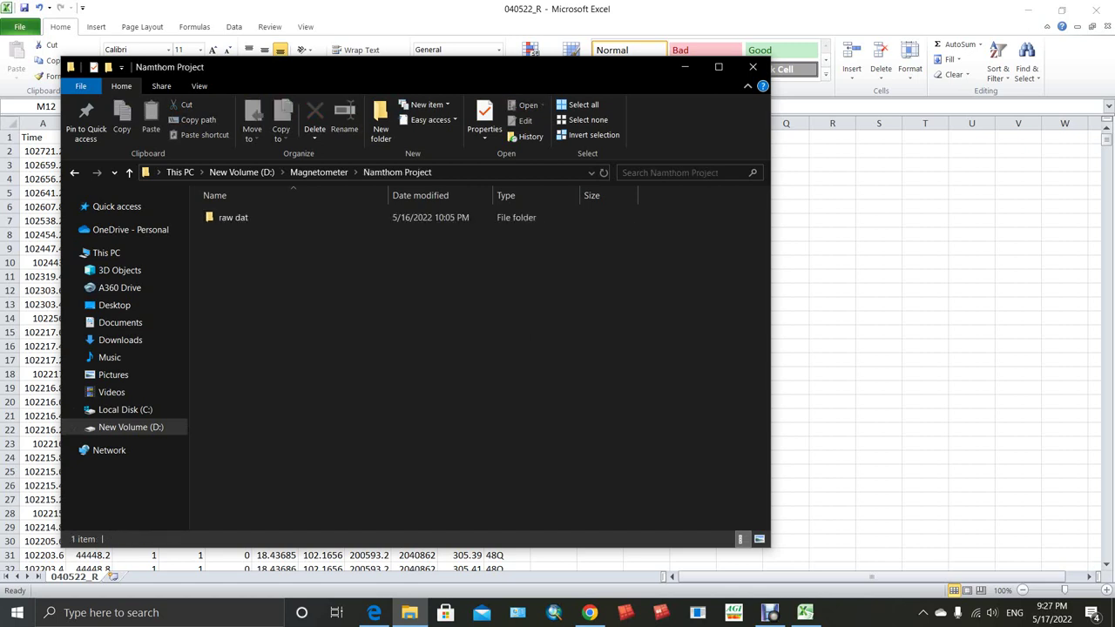
pyautogui.doubleClick(244, 217)
pyautogui.click(230, 216)
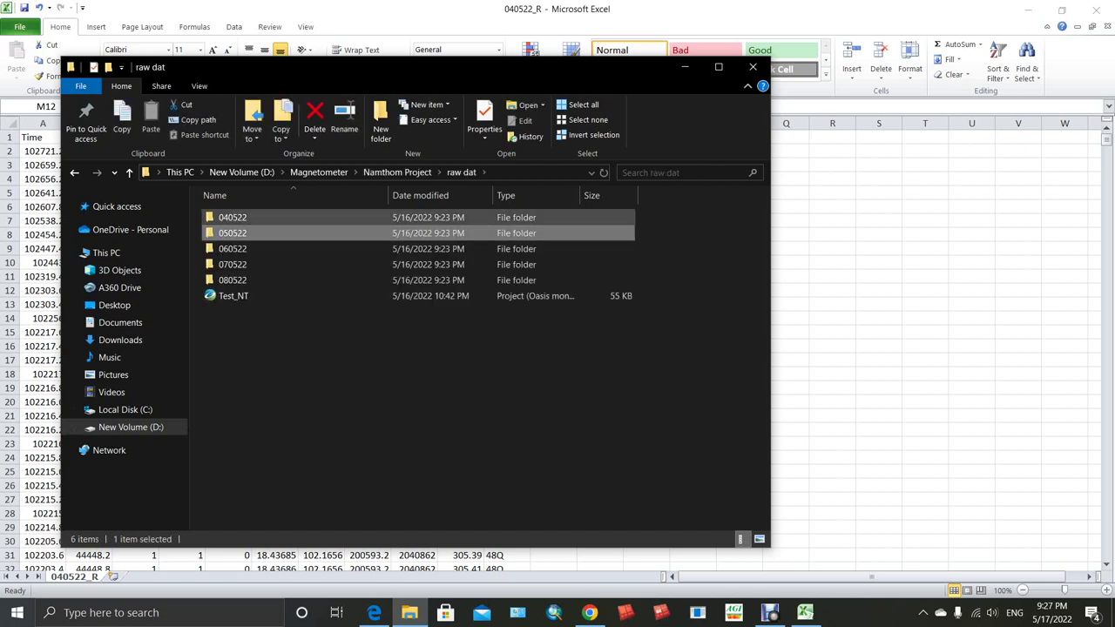
pyautogui.doubleClick(231, 216)
pyautogui.doubleClick(231, 217)
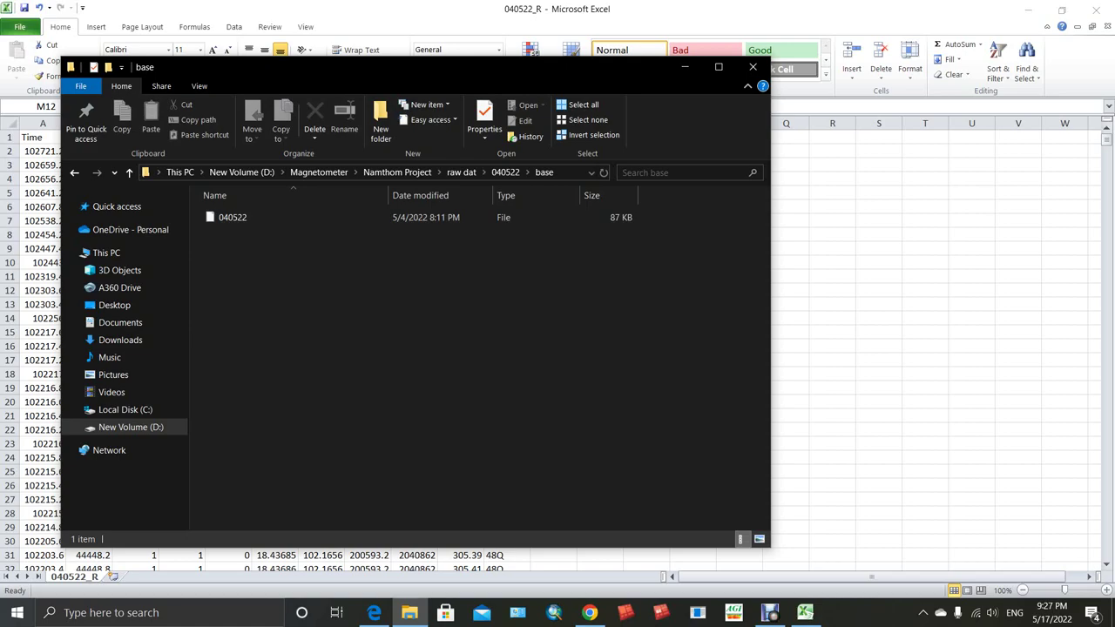
# Minimize the file browser and return to the 040522_R workbook in Excel
pyautogui.click(684, 67)
pyautogui.click(1027, 9)
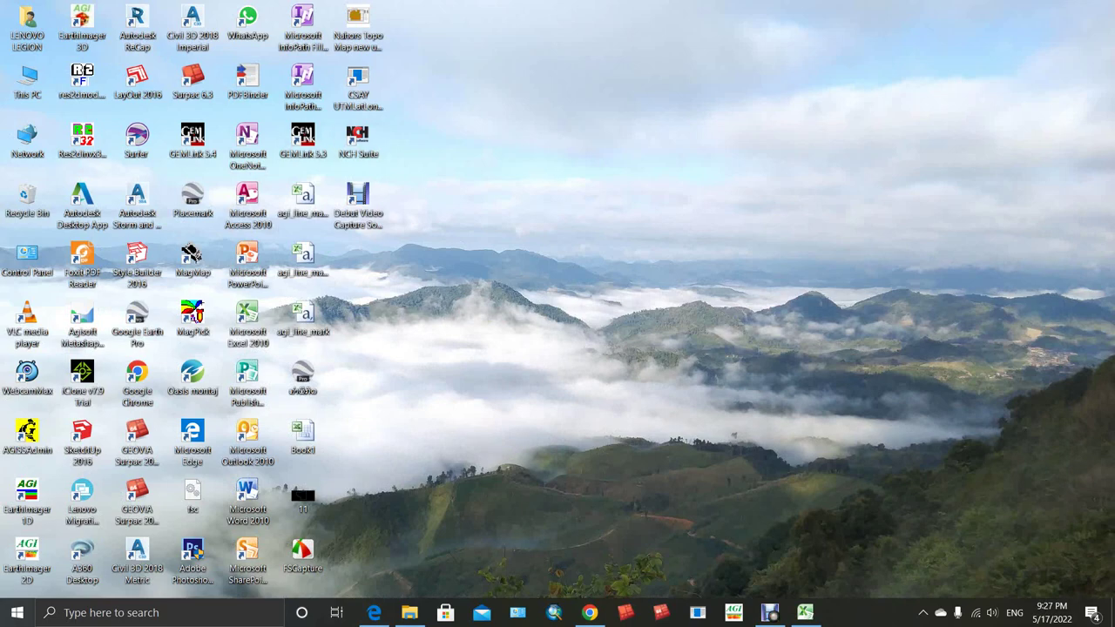
pyautogui.click(805, 613)
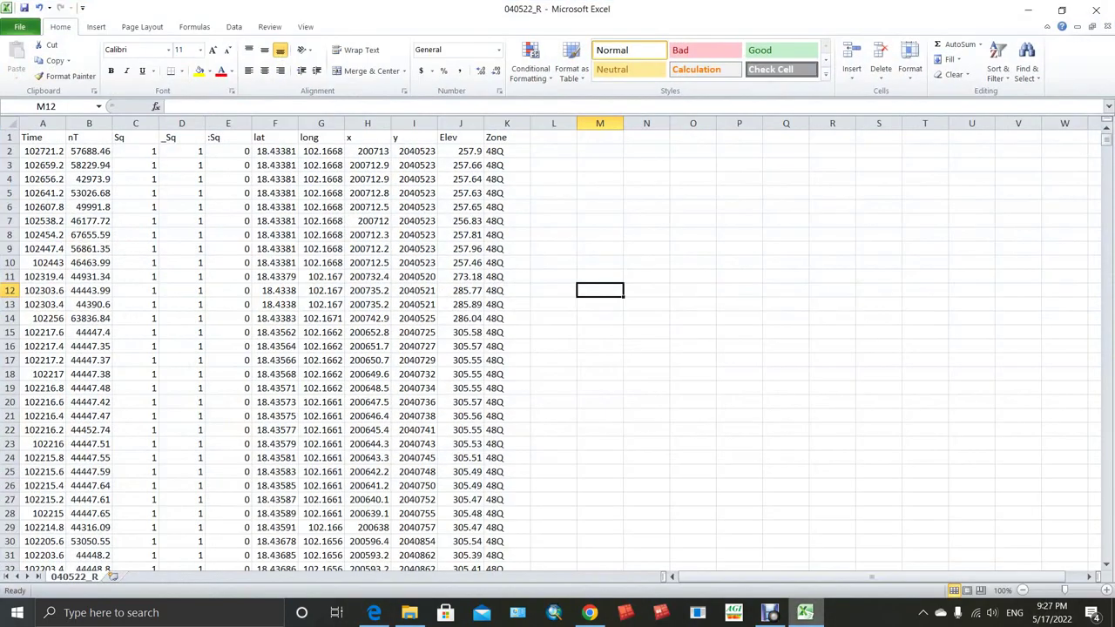